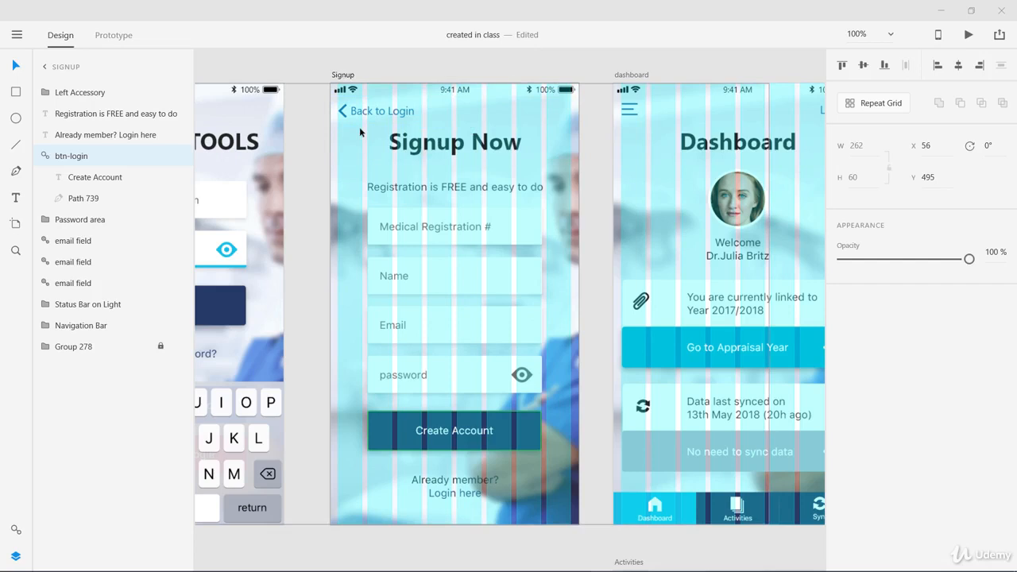
Select the Signup artboard and examine its layout grid settings for columns, gutter, column width and margins.
{"action": "left_click", "coordinate": [342, 75]}
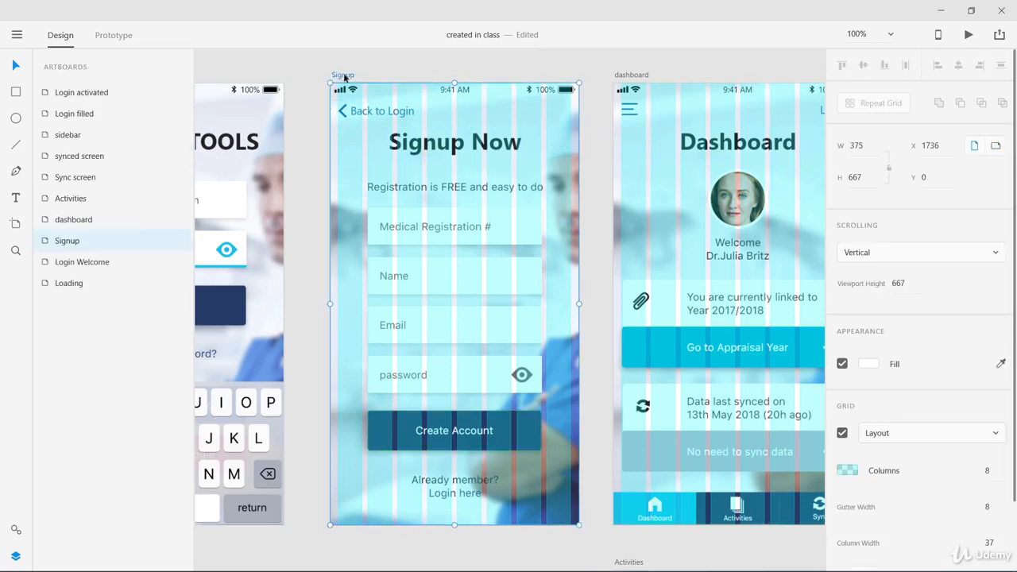
{"action": "scroll", "coordinate": [985, 477], "scroll_direction": "down", "scroll_amount": 2}
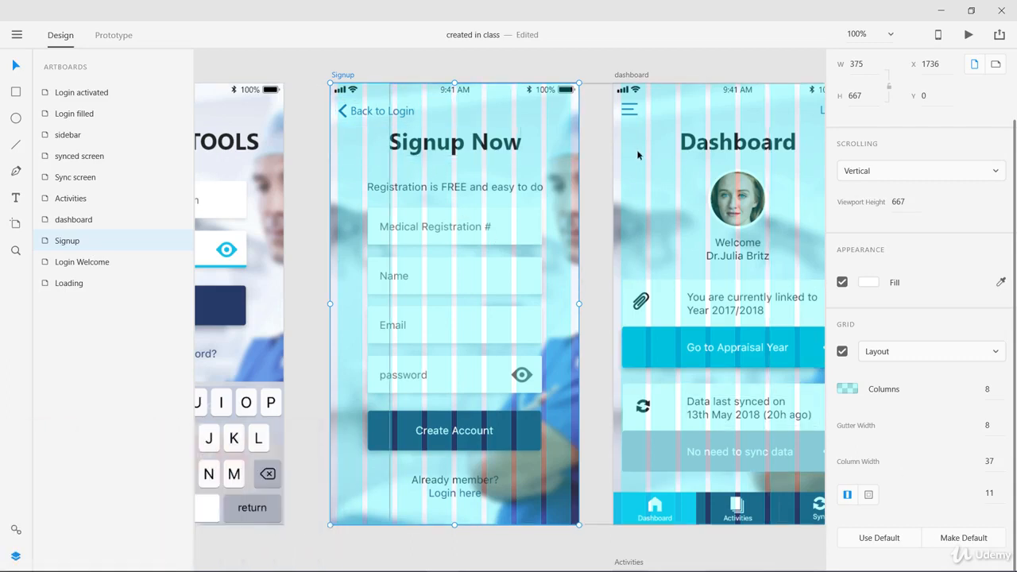
{"action": "left_click_drag", "start_coordinate": [629, 153], "coordinate": [585, 163]}
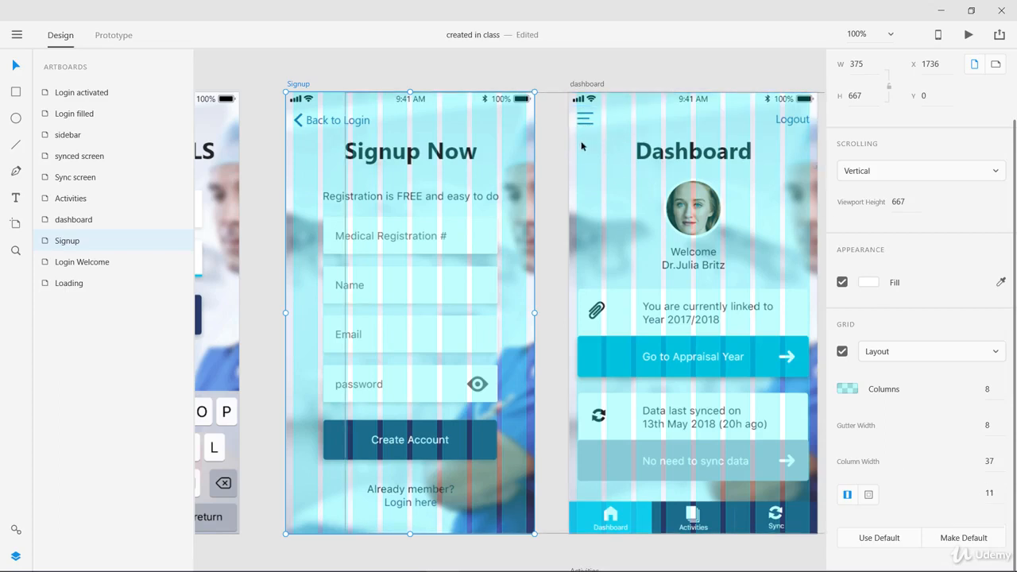
Widen the "Go to Appraisal Year" card on the dashboard artboard to 351 so it meets the grid column edge.
{"action": "scroll", "coordinate": [768, 252], "scroll_direction": "down", "scroll_amount": 3}
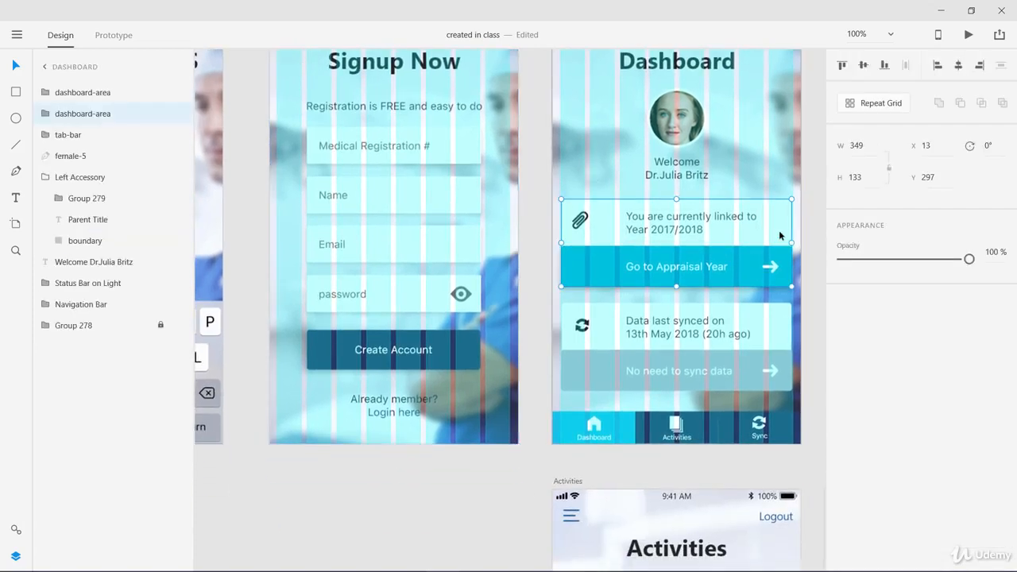
{"action": "left_click", "coordinate": [771, 253]}
{"action": "left_click_drag", "start_coordinate": [792, 242], "coordinate": [792, 240]}
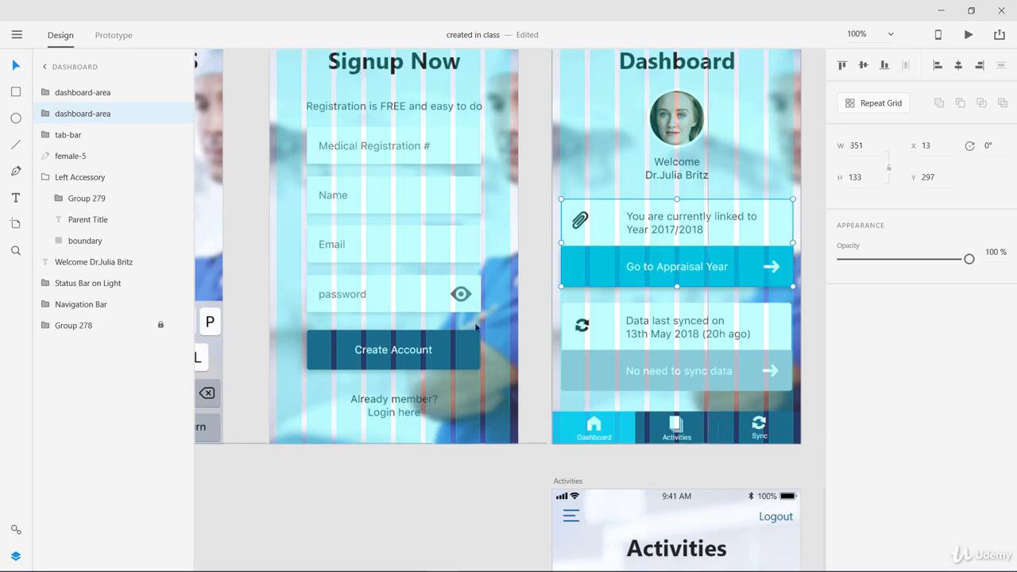
Show the layout grid on the Login activated artboard and set it to 8 columns.
{"action": "left_click", "coordinate": [462, 359]}
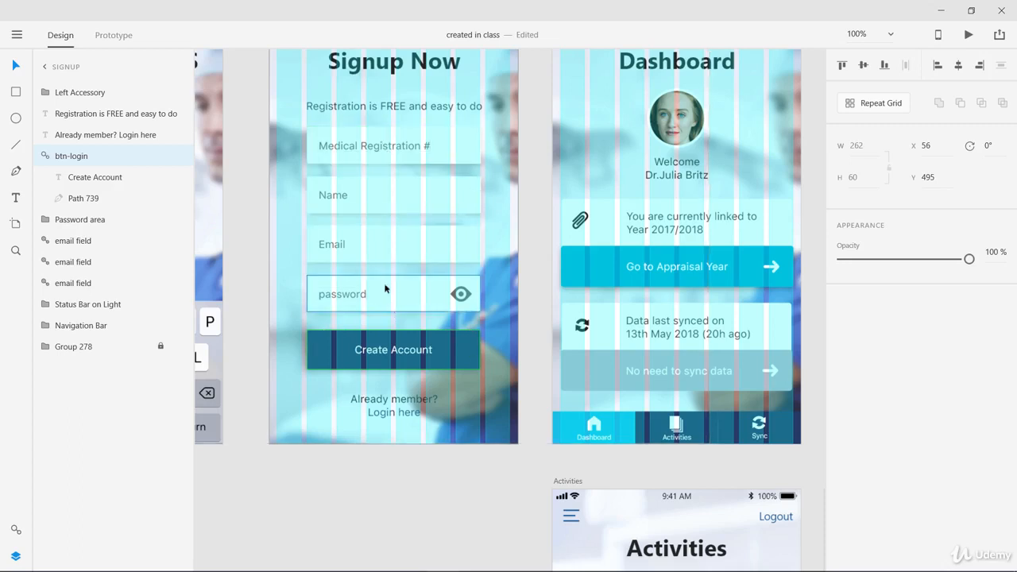
{"action": "scroll", "coordinate": [383, 216], "scroll_direction": "up", "scroll_amount": 3}
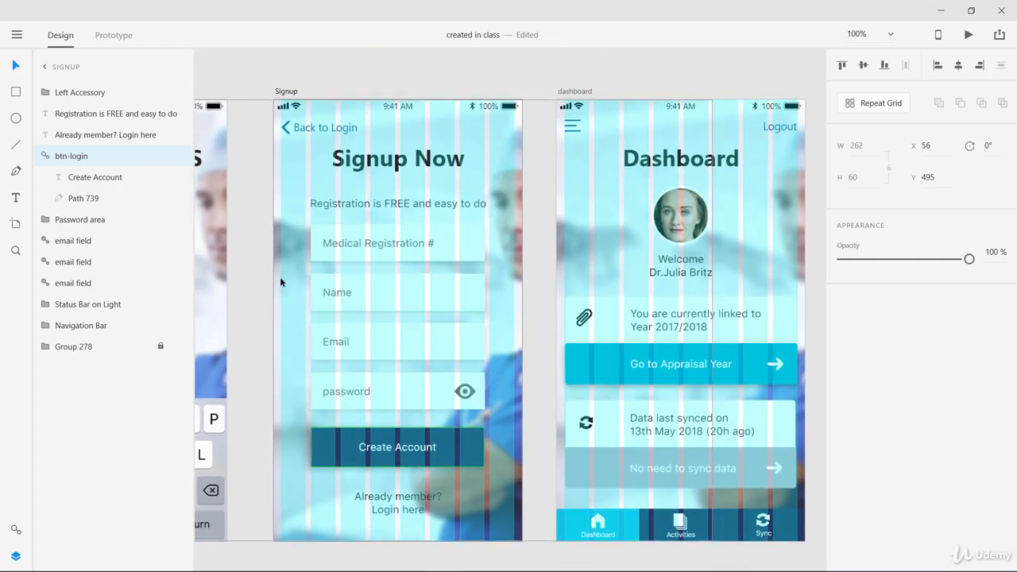
{"action": "scroll", "coordinate": [252, 275], "scroll_direction": "left", "scroll_amount": 5}
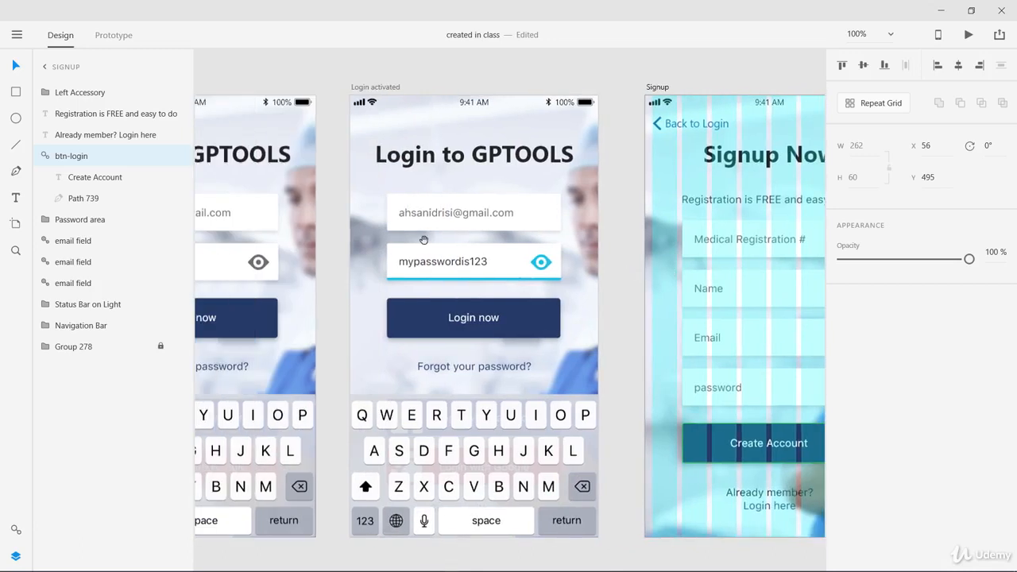
{"action": "left_click", "coordinate": [377, 87]}
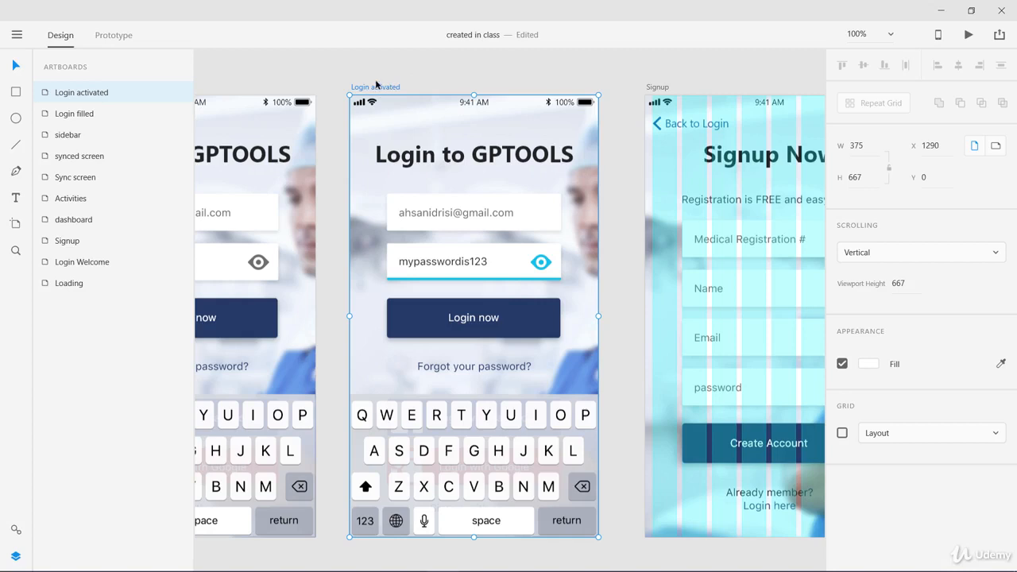
{"action": "left_click", "coordinate": [842, 434]}
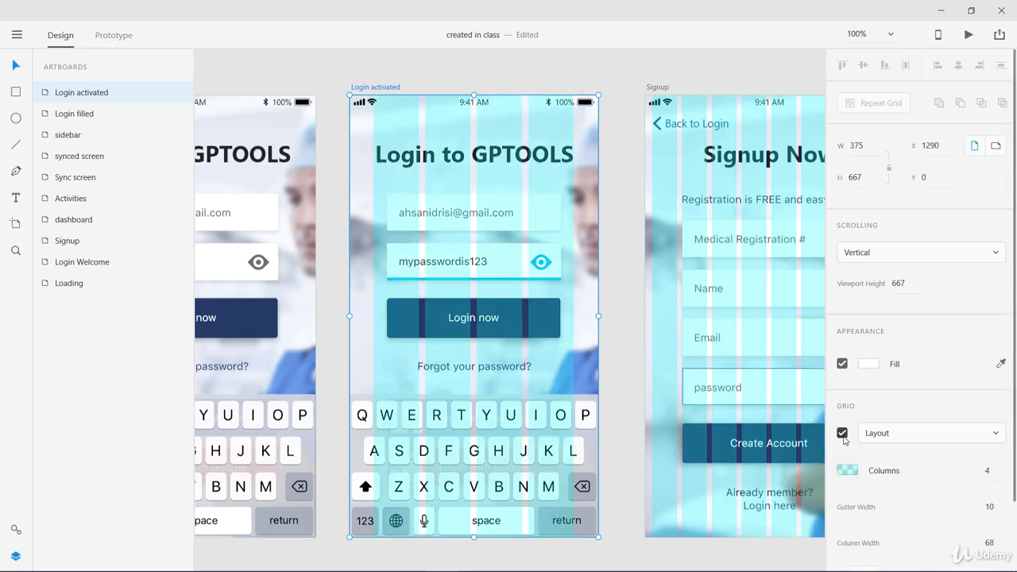
{"action": "left_click", "coordinate": [990, 471]}
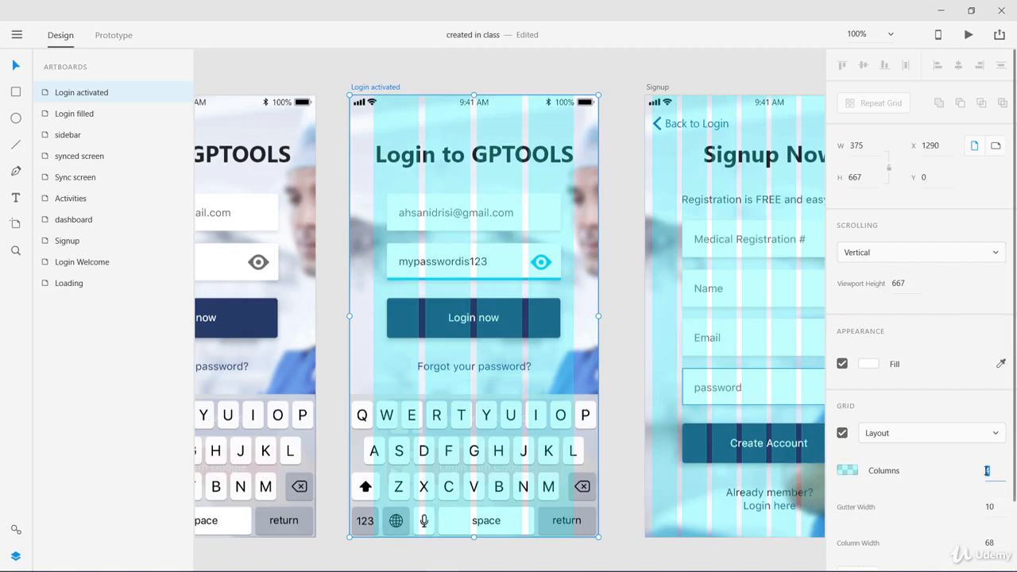
{"action": "left_click", "coordinate": [988, 472]}
{"action": "key", "text": "Return"}
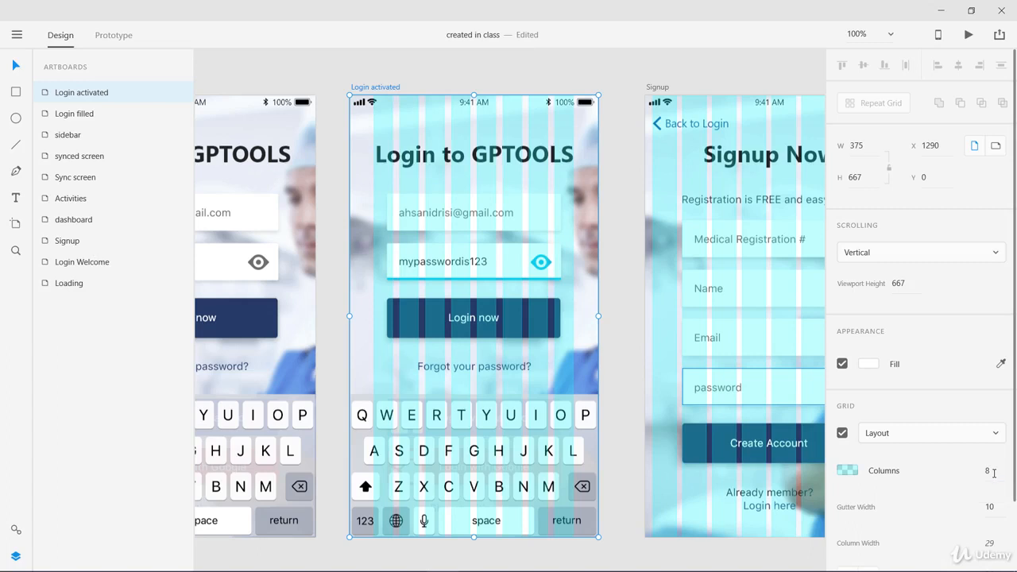
Try to set the linked margins of the Login activated artboard's grid to 11.
{"action": "scroll", "coordinate": [1015, 493], "scroll_direction": "down", "scroll_amount": 2}
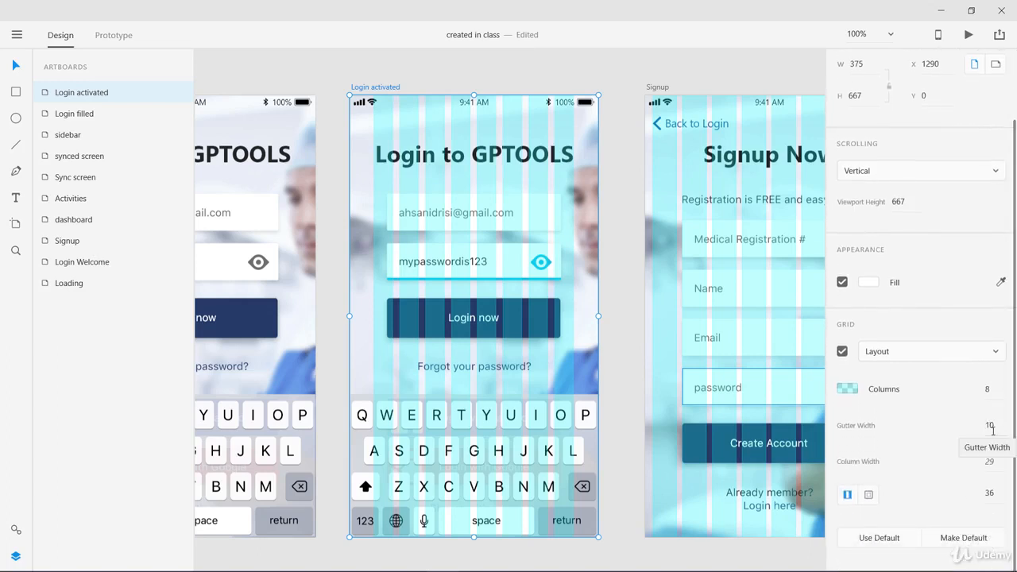
{"action": "left_click", "coordinate": [990, 494]}
{"action": "key", "text": "BackSpace"}
{"action": "type", "text": "11"}
{"action": "key", "text": "Return"}
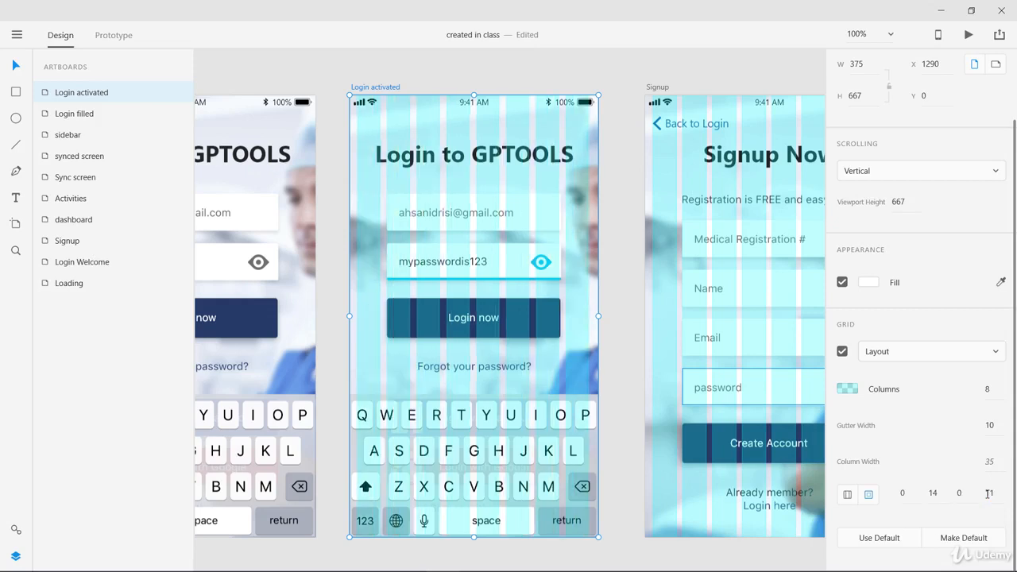
{"action": "left_click", "coordinate": [847, 495]}
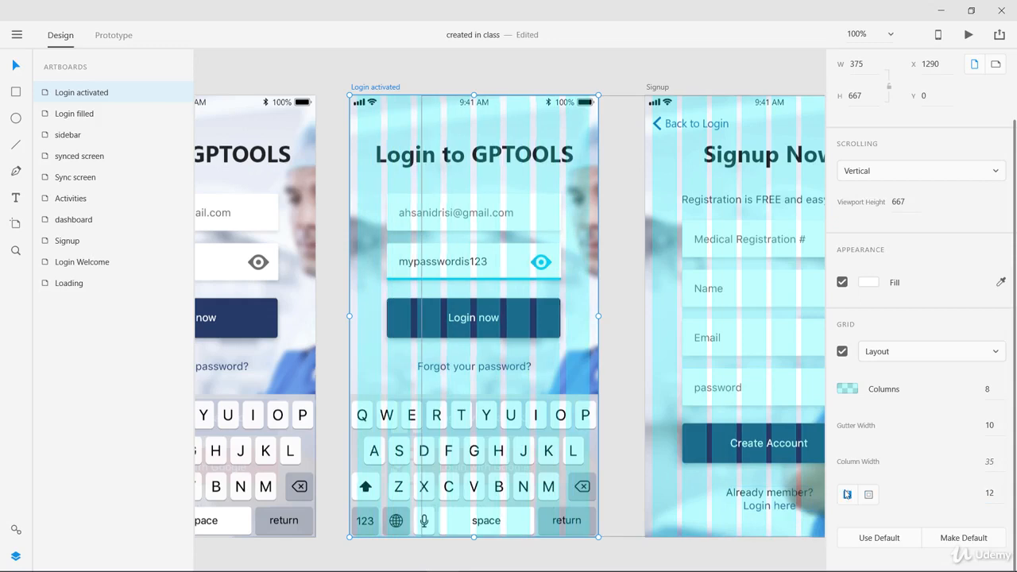
{"action": "left_click", "coordinate": [990, 493]}
{"action": "key", "text": "BackSpace"}
{"action": "type", "text": "11"}
{"action": "key", "text": "Return"}
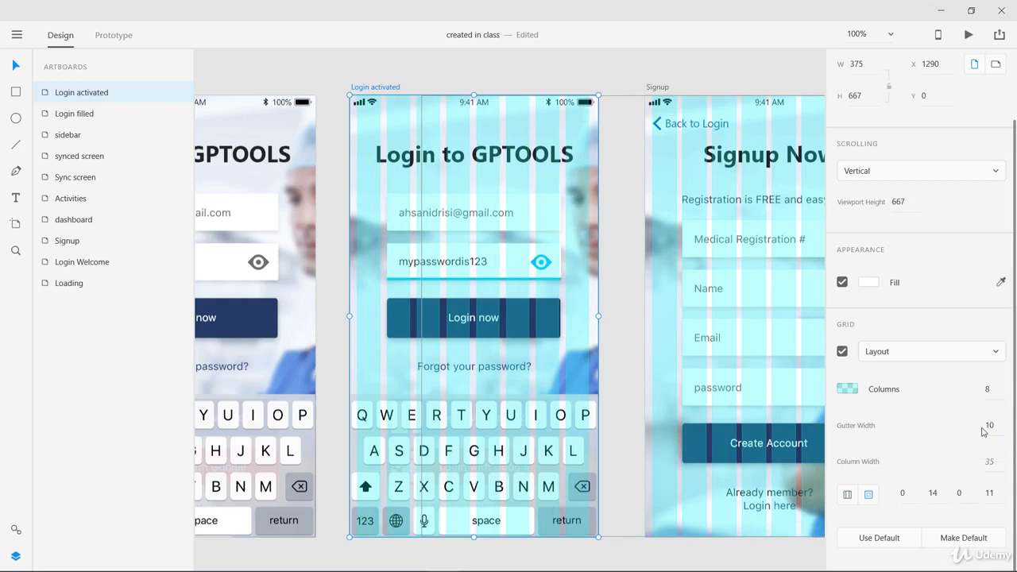
Revert the Login activated artboard's grid to its default settings, and set linked left and right margins of 11.
{"action": "left_click", "coordinate": [879, 538]}
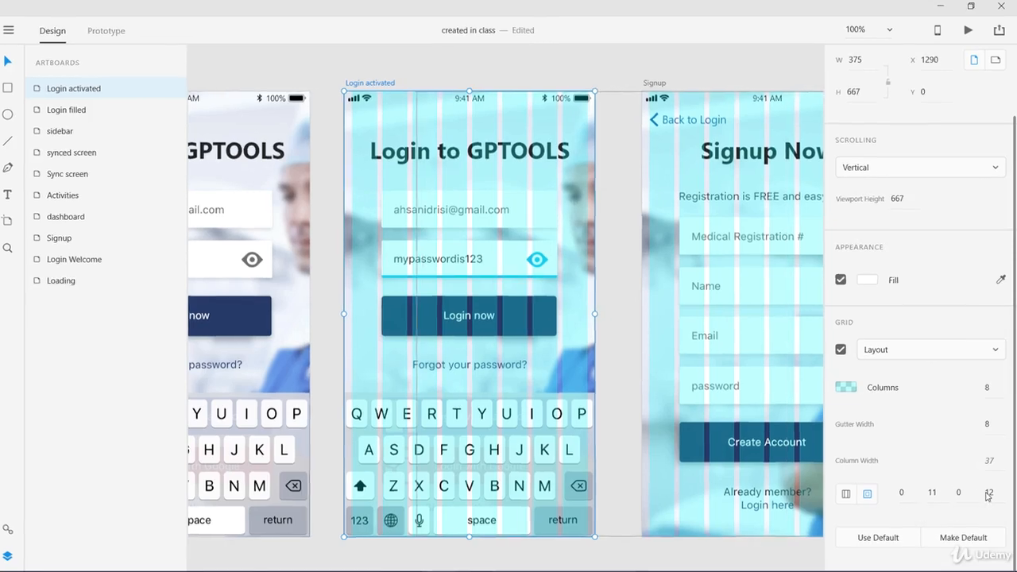
{"action": "left_click", "coordinate": [988, 493]}
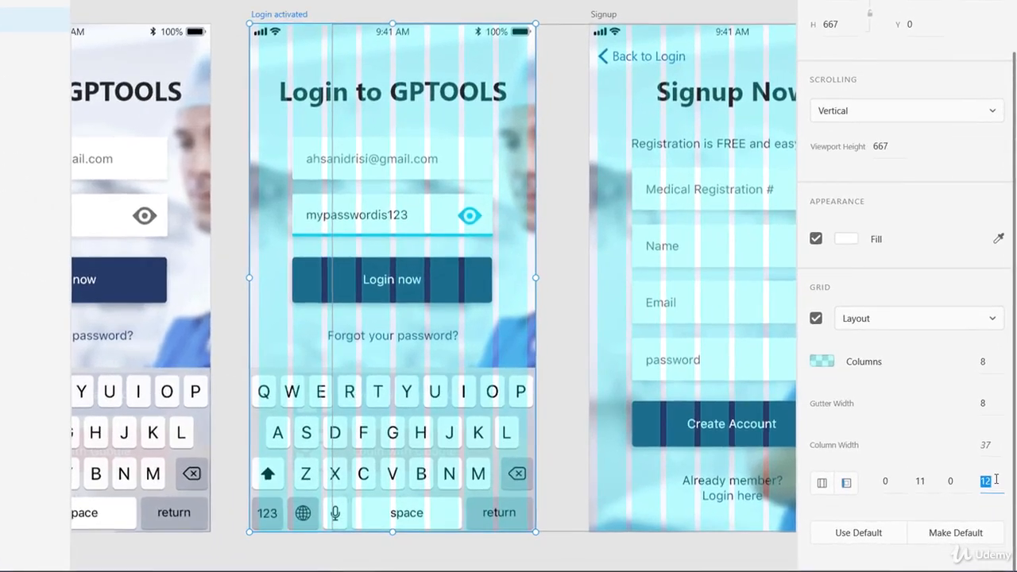
{"action": "type", "text": "11"}
{"action": "left_click", "coordinate": [822, 483]}
{"action": "left_click", "coordinate": [986, 481]}
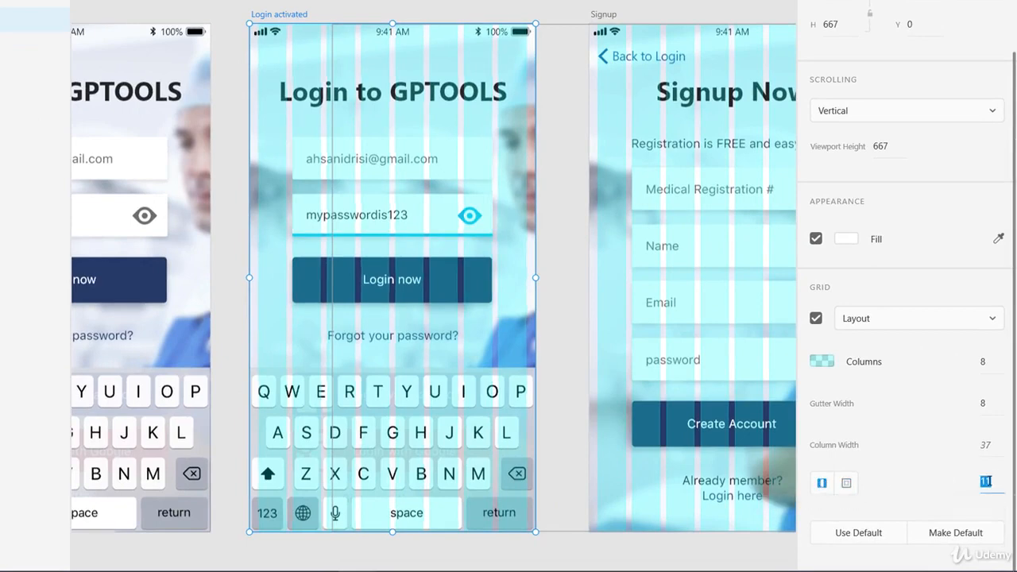
{"action": "left_click", "coordinate": [986, 445]}
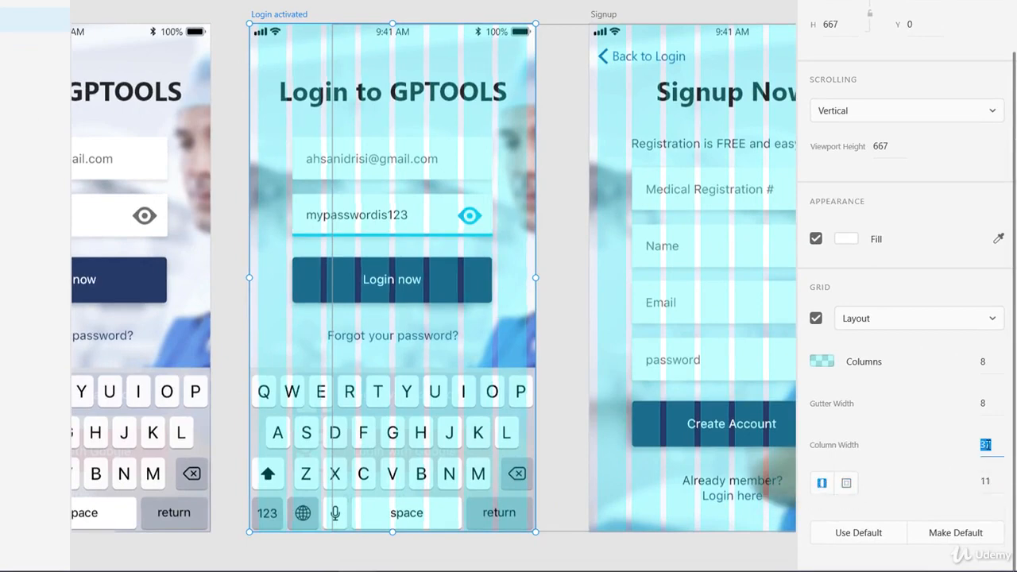
{"action": "left_click", "coordinate": [989, 480]}
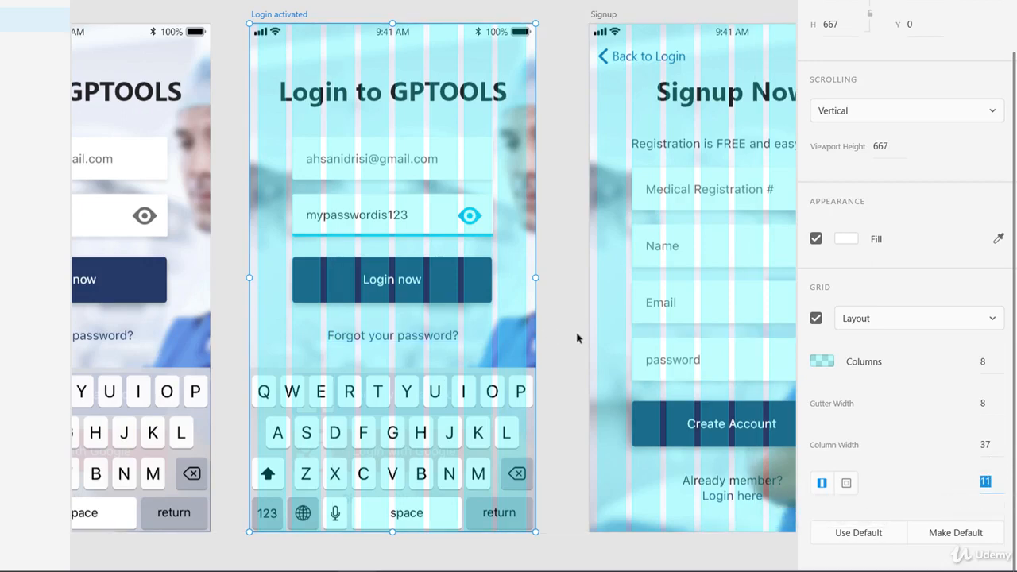
{"action": "left_click", "coordinate": [979, 485]}
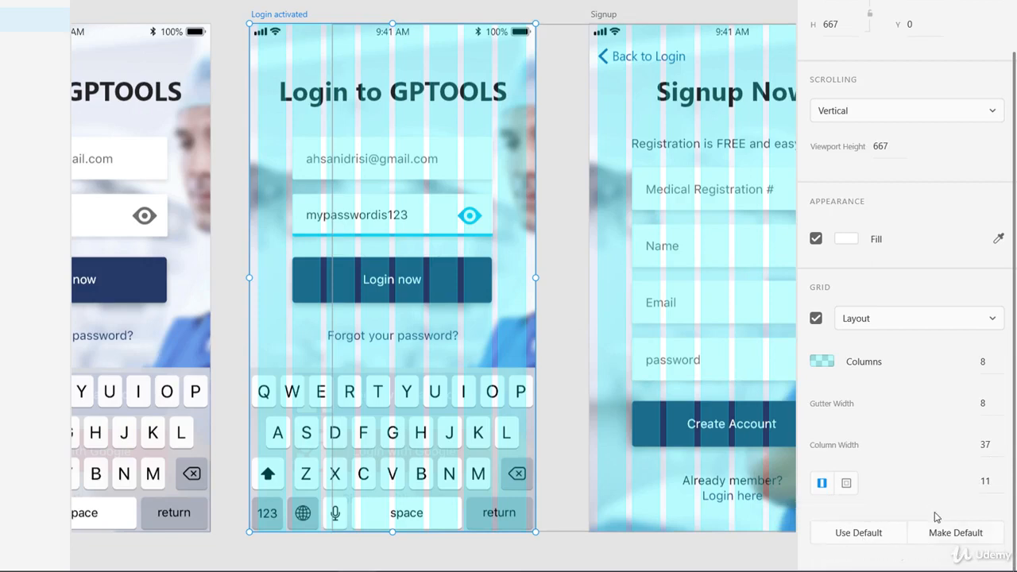
{"action": "left_click", "coordinate": [543, 334]}
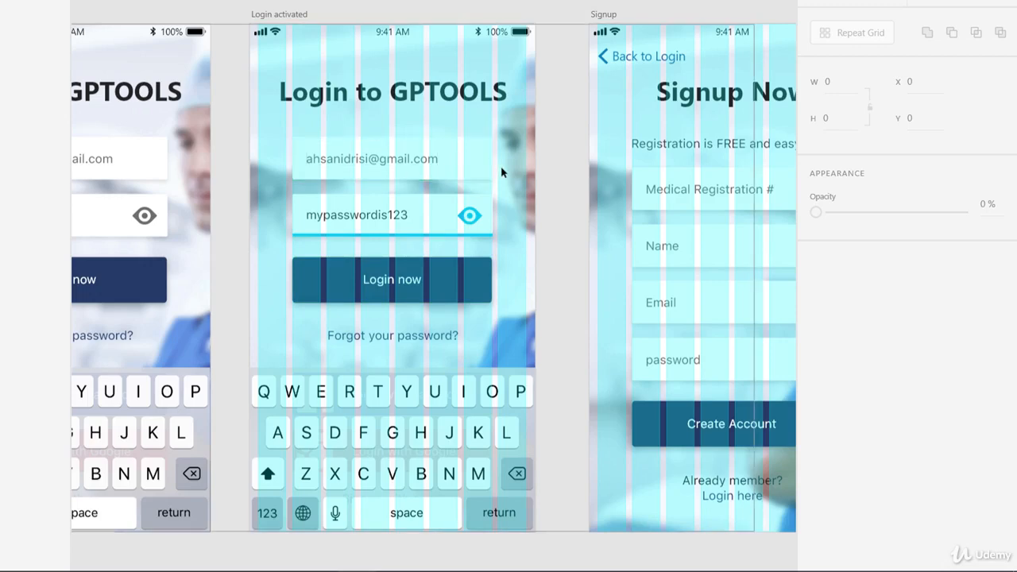
Narrow the email field's background box on the Login activated artboard to a width of 262 to match the grid.
{"action": "key", "text": "ctrl+equal"}
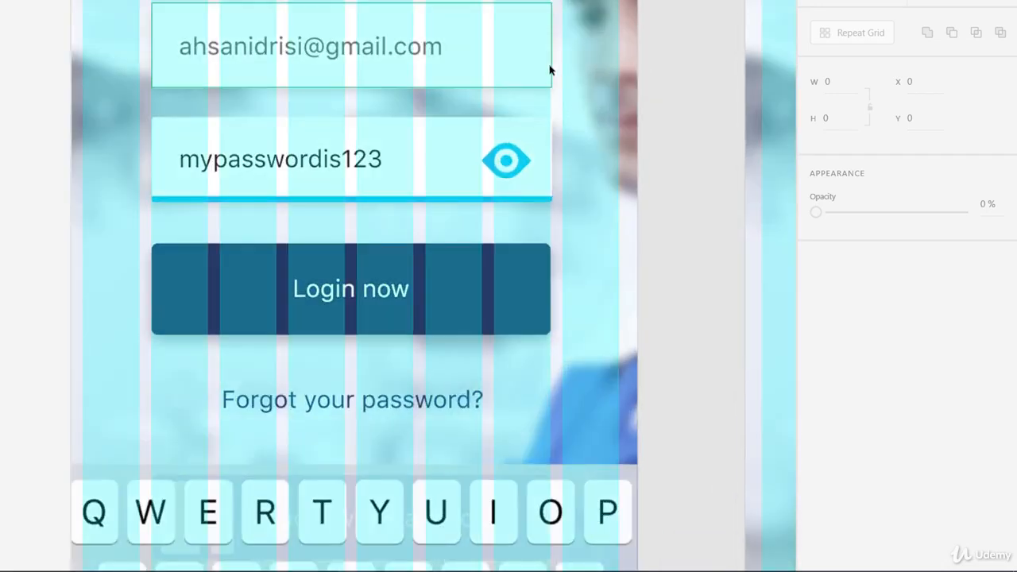
{"action": "left_click", "coordinate": [549, 69]}
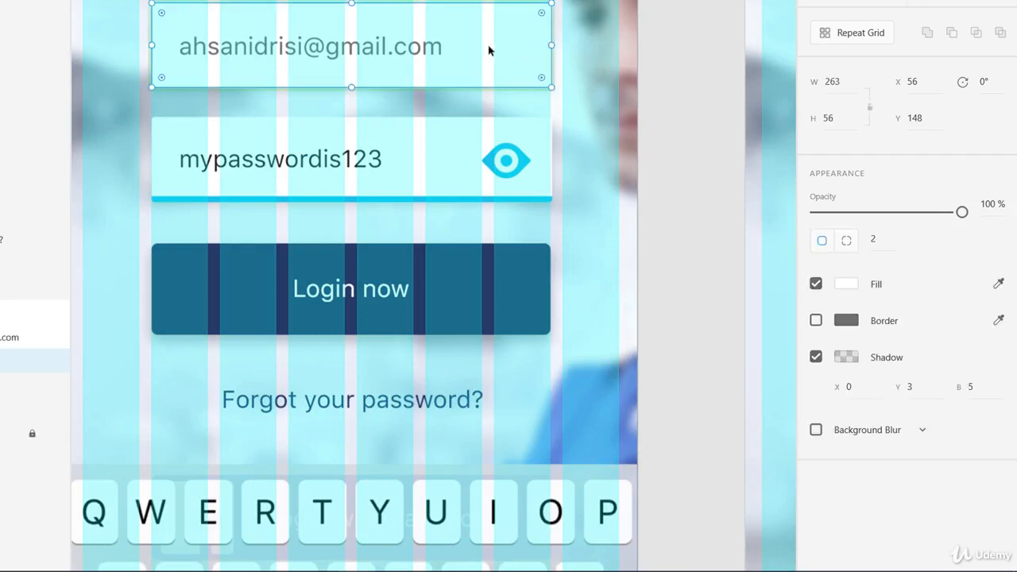
{"action": "left_click_drag", "start_coordinate": [551, 45], "coordinate": [548, 47]}
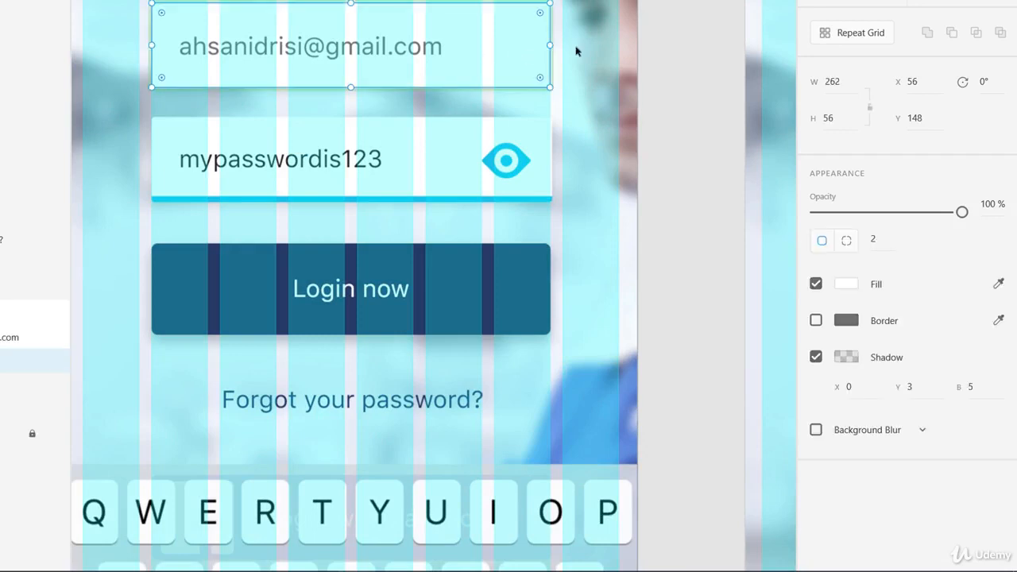
{"action": "left_click", "coordinate": [704, 105]}
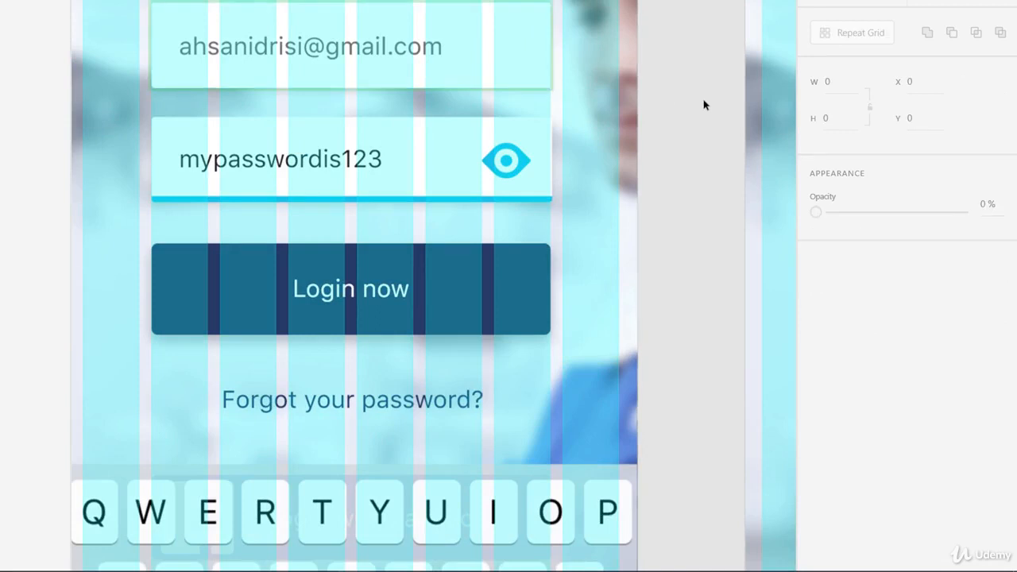
Narrow the password field group on the Login activated artboard to a width of 262 to match the grid.
{"action": "left_click", "coordinate": [542, 164]}
{"action": "mouse_move", "coordinate": [551, 160]}
{"action": "left_mouse_down"}
{"action": "mouse_move", "coordinate": [531, 159]}
{"action": "mouse_move", "coordinate": [549, 164]}
{"action": "left_mouse_up"}
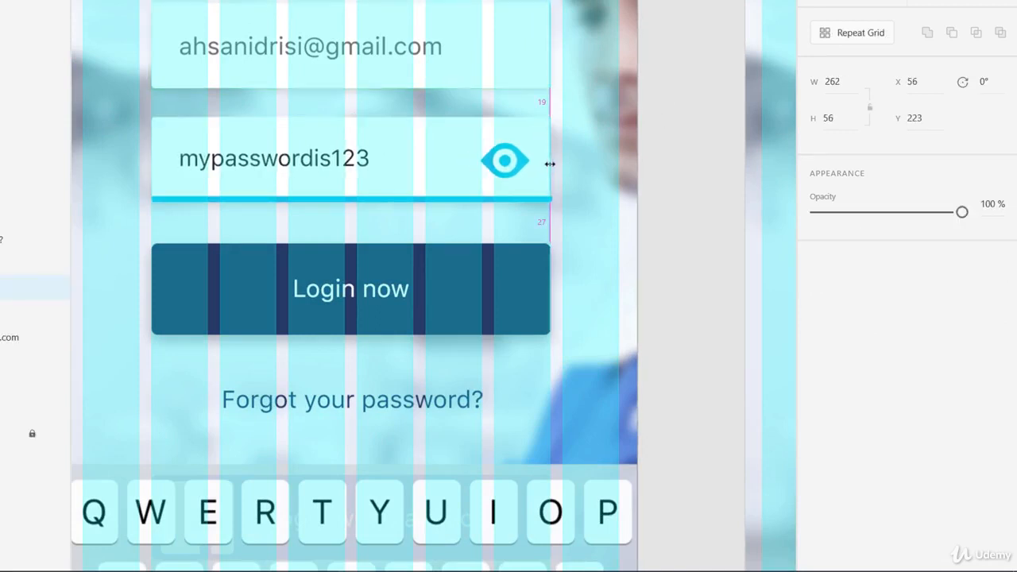
{"action": "left_click", "coordinate": [663, 193]}
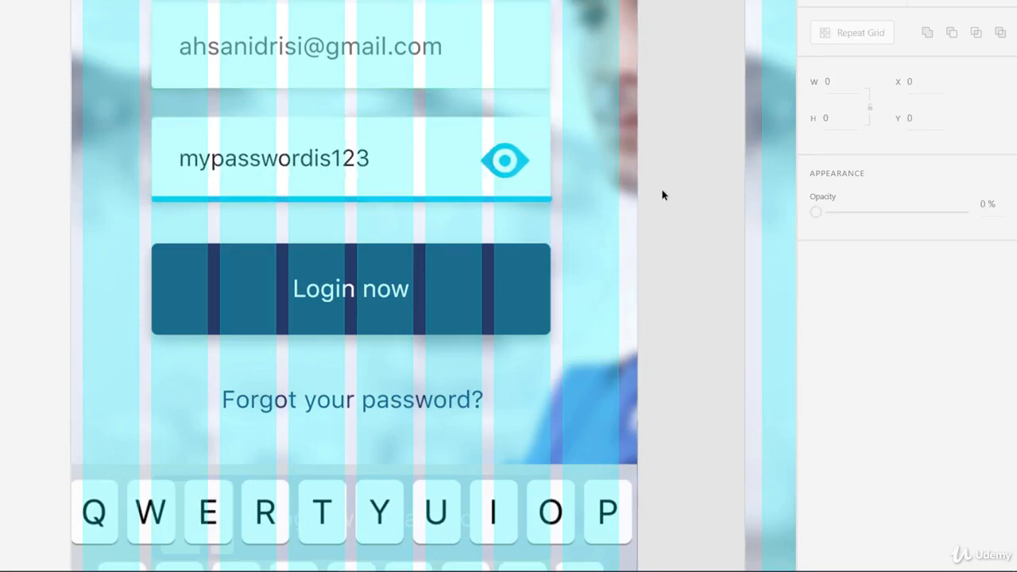
Set the width of the blue underline beneath the password field to 262.
{"action": "left_click", "coordinate": [549, 200]}
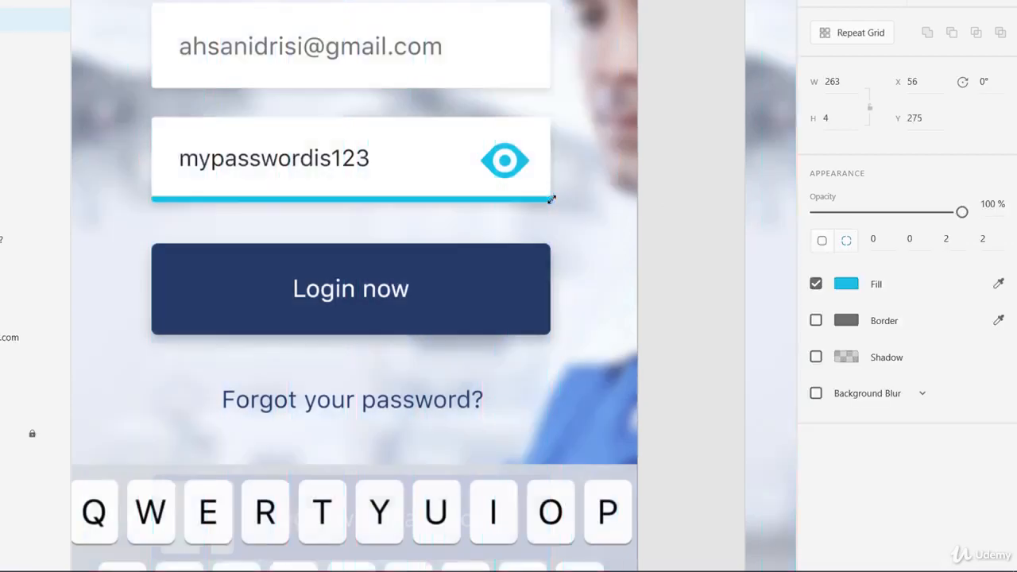
{"action": "key", "text": "ctrl+plus"}
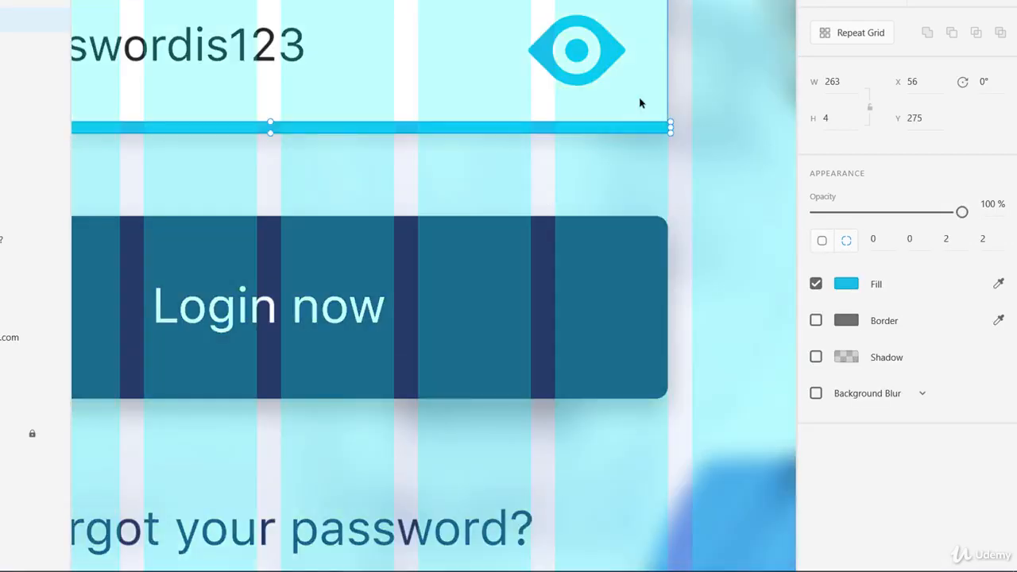
{"action": "left_click", "coordinate": [643, 102]}
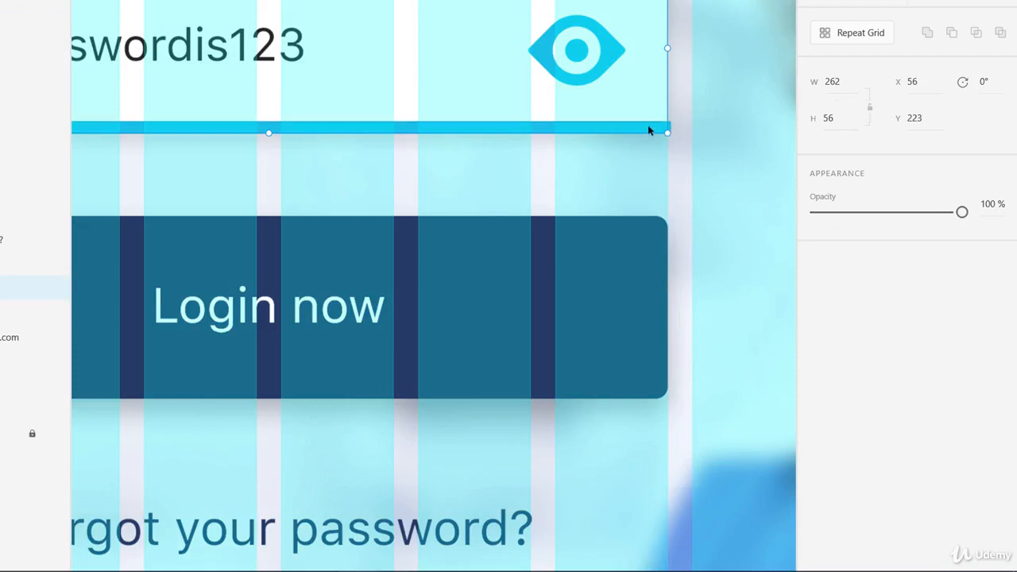
{"action": "left_click", "coordinate": [648, 126]}
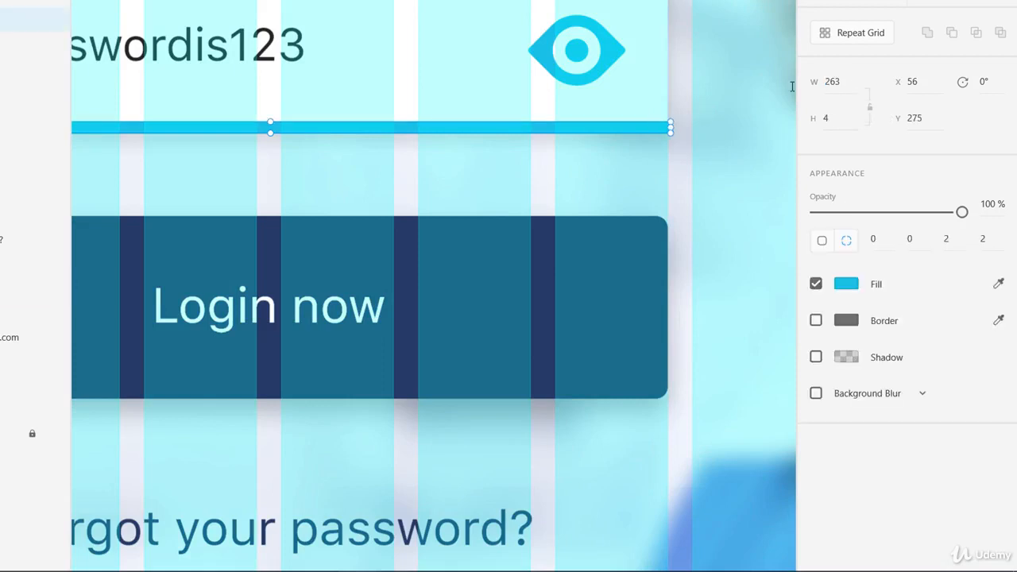
{"action": "key", "text": "6"}
{"action": "key", "text": "2"}
{"action": "key", "text": "0"}
{"action": "left_click", "coordinate": [833, 81]}
{"action": "type", "text": "262"}
{"action": "key", "text": "Return"}
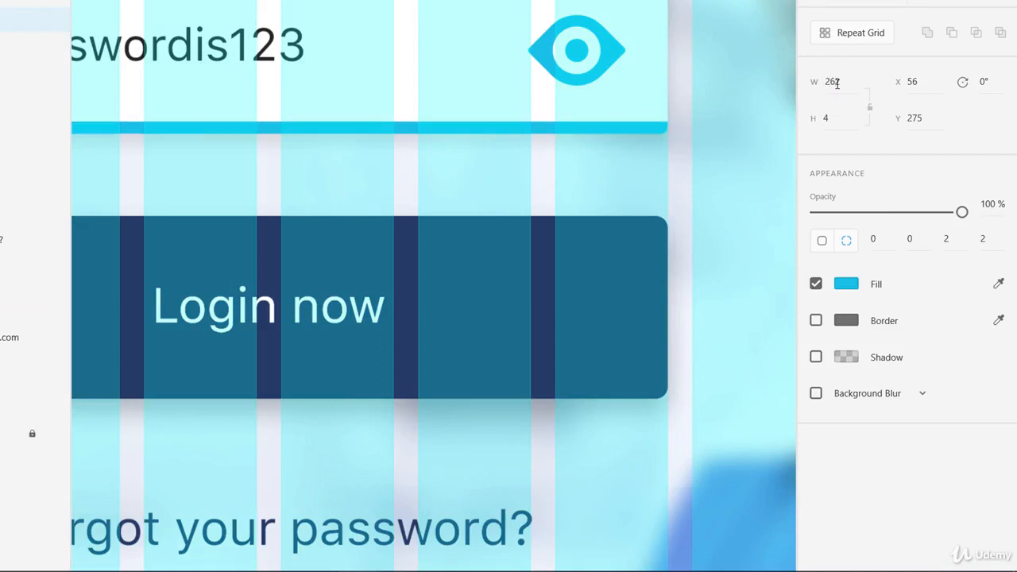
{"action": "left_click", "coordinate": [681, 170]}
Check the Login now button's size and alignment with the grid, and review the neighbouring login artboards.
{"action": "left_click", "coordinate": [639, 253]}
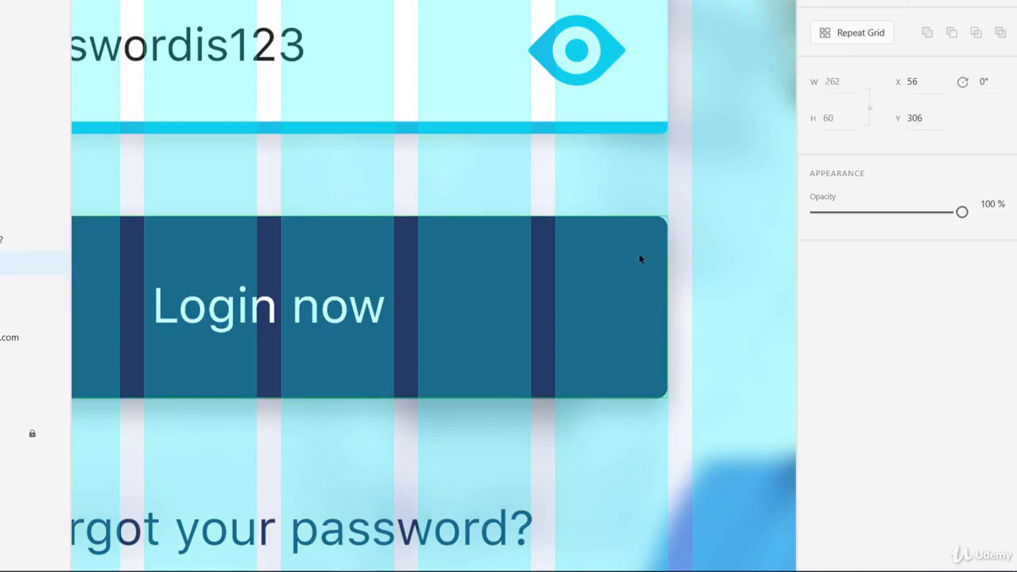
{"action": "left_click_drag", "start_coordinate": [374, 114], "coordinate": [620, 348]}
{"action": "key", "text": "ctrl+minus"}
{"action": "key", "text": "ctrl+minus"}
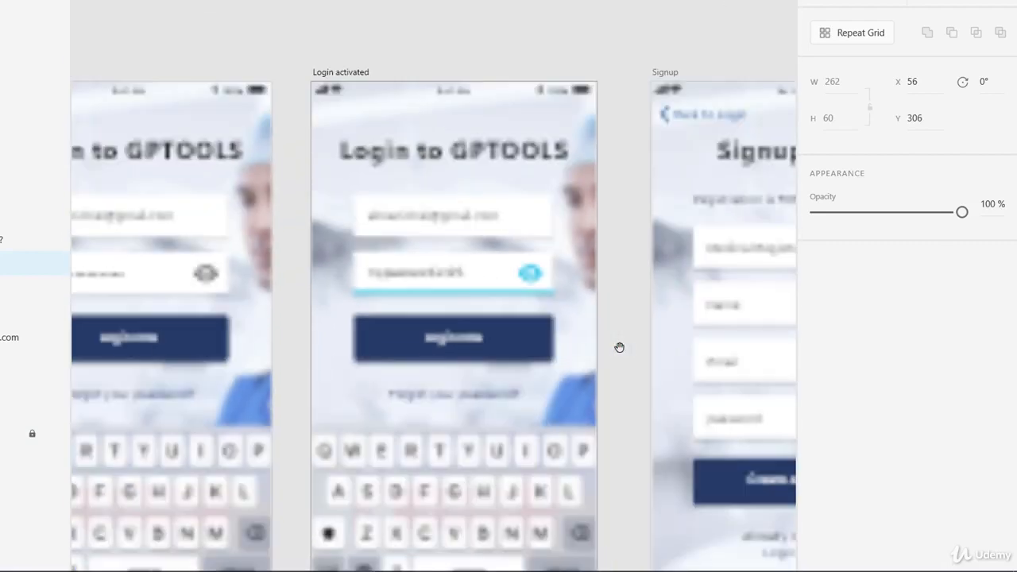
{"action": "left_click_drag", "start_coordinate": [620, 347], "coordinate": [591, 274]}
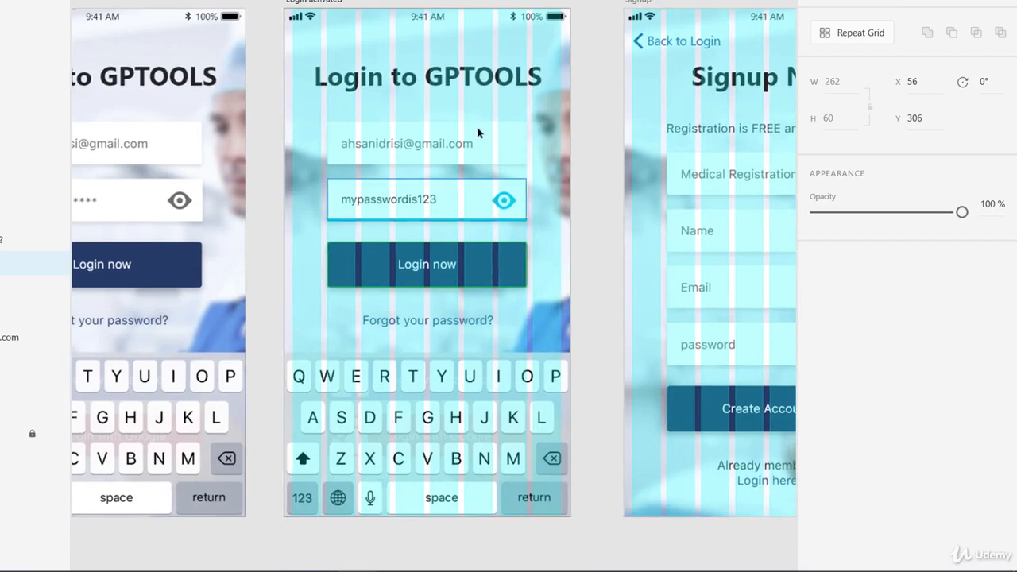
{"action": "left_click_drag", "start_coordinate": [423, 233], "coordinate": [716, 247]}
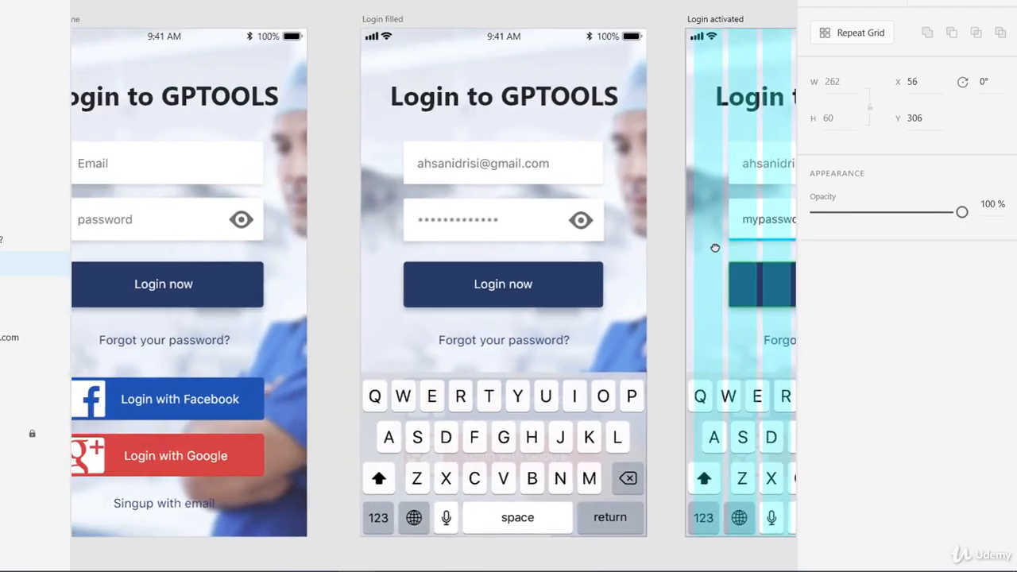
Examine how the Dashboard artboard's header, title, profile picture and cards line up with the layout grid.
{"action": "left_click_drag", "start_coordinate": [638, 301], "coordinate": [327, 244]}
{"action": "left_click_drag", "start_coordinate": [560, 267], "coordinate": [215, 291]}
{"action": "left_click_drag", "start_coordinate": [418, 246], "coordinate": [258, 189]}
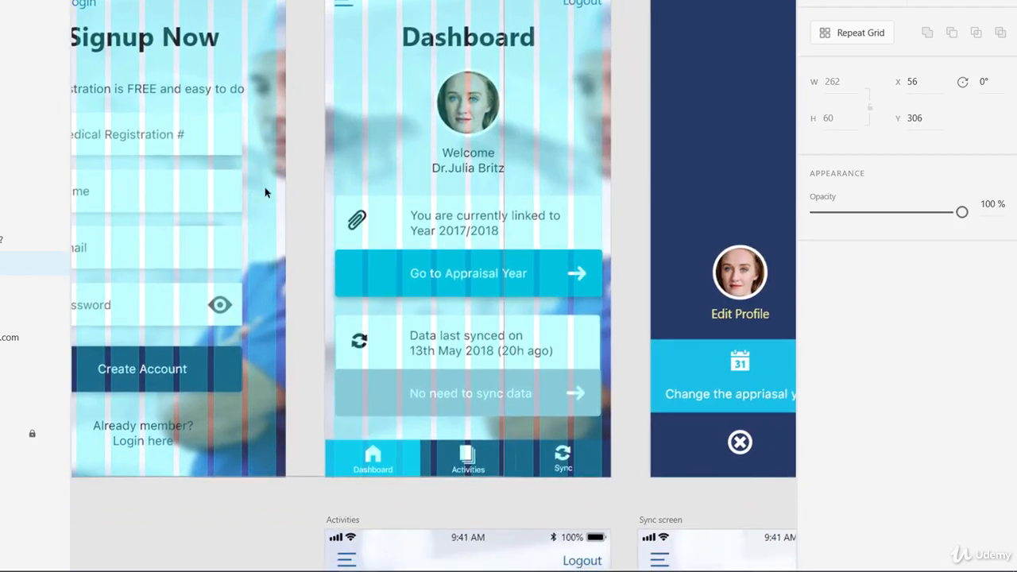
{"action": "left_click", "coordinate": [578, 8]}
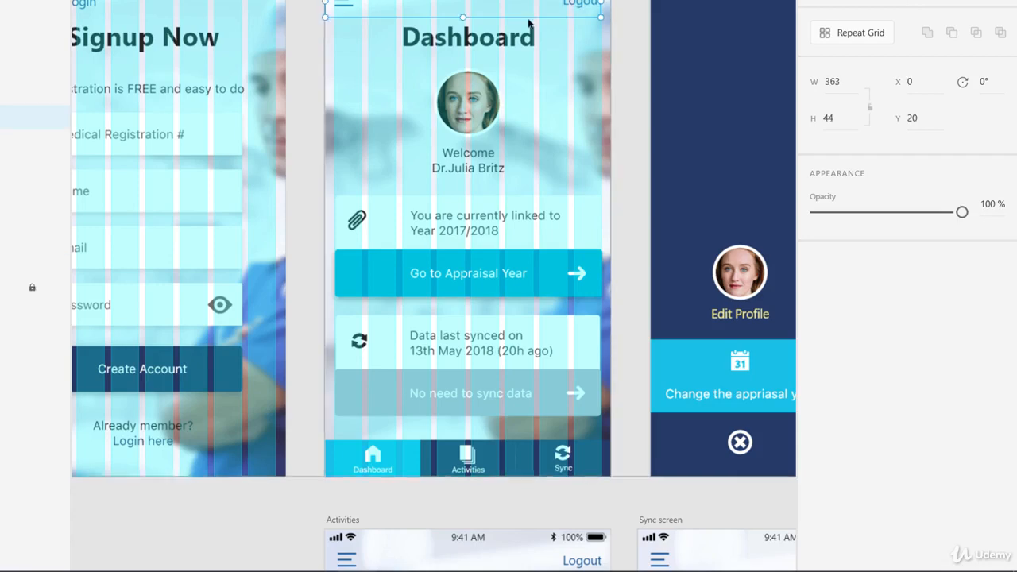
{"action": "double_click", "coordinate": [519, 166]}
{"action": "scroll", "coordinate": [523, 203], "scroll_direction": "up", "scroll_amount": 3}
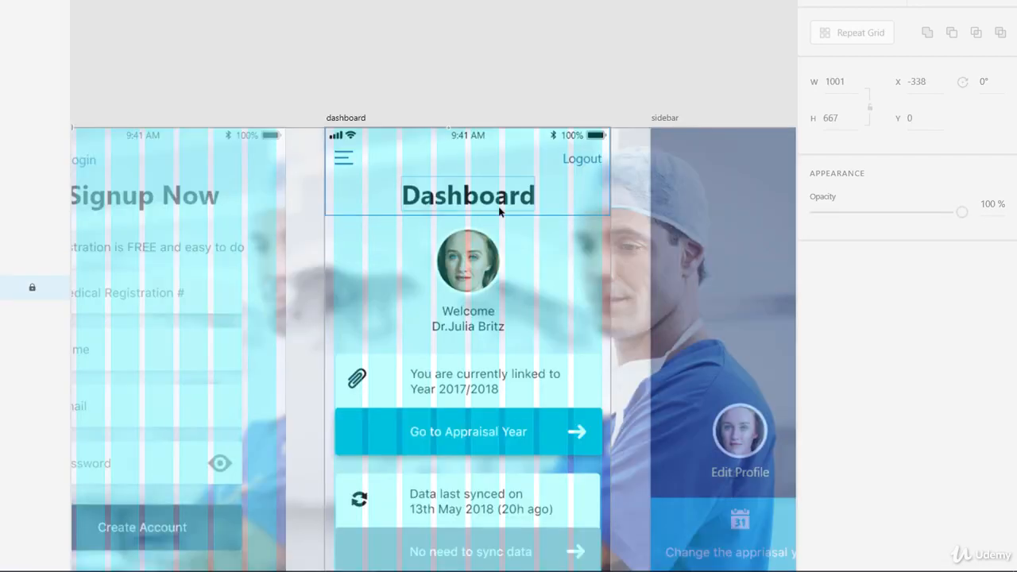
{"action": "key", "text": "ctrl+equal"}
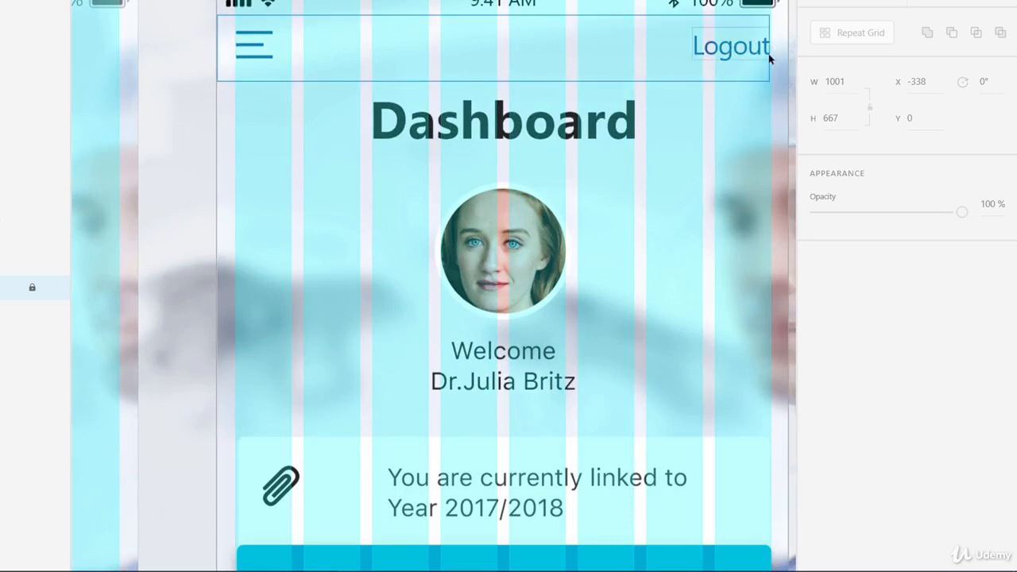
{"action": "left_click_drag", "start_coordinate": [563, 426], "coordinate": [564, 186]}
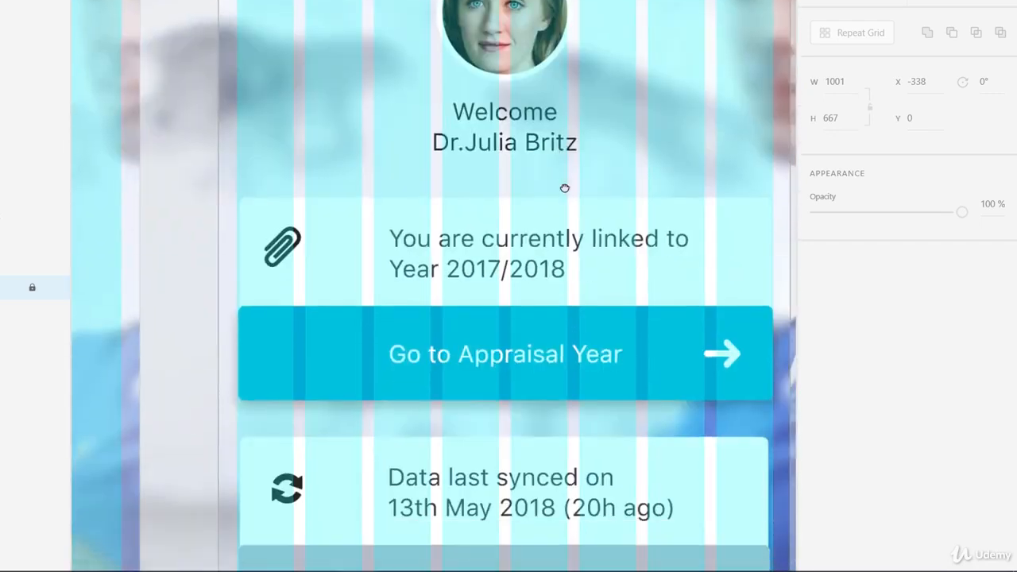
Extend the left edge of the appraisal year card's white background to the first grid column, making it about 351 wide.
{"action": "left_click_drag", "start_coordinate": [597, 280], "coordinate": [594, 273]}
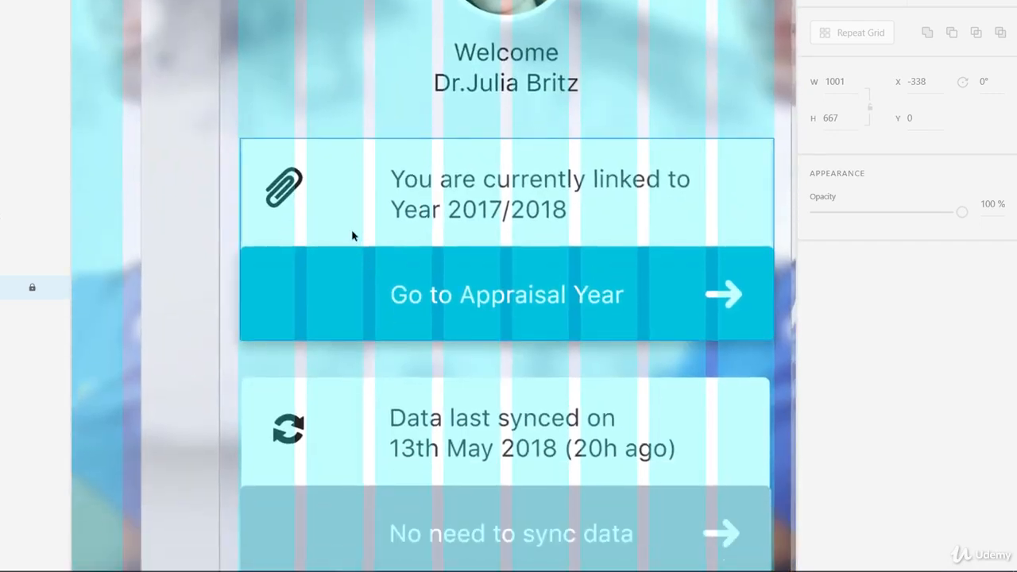
{"action": "left_click", "coordinate": [300, 224]}
{"action": "double_click", "coordinate": [300, 224]}
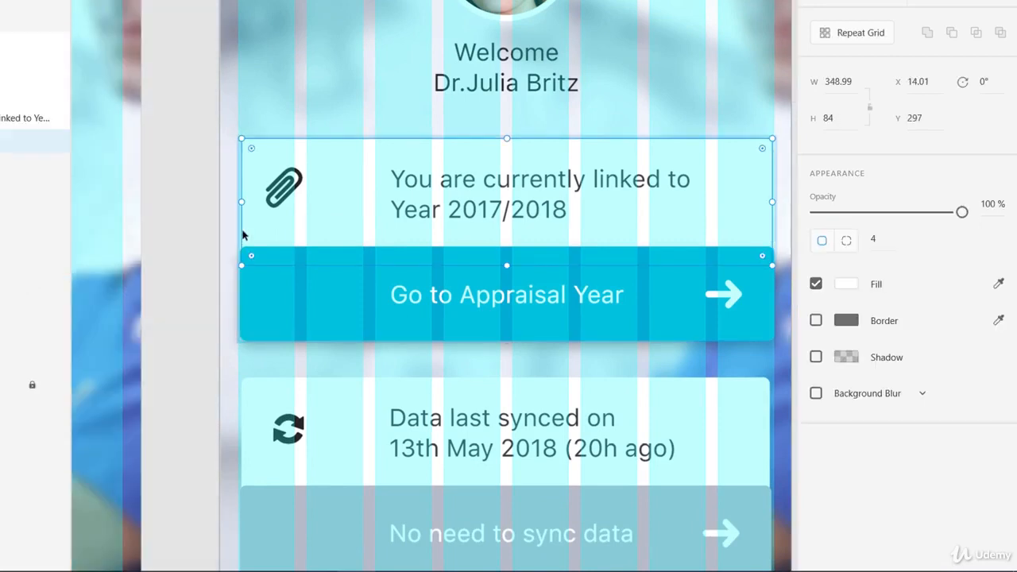
{"action": "left_click_drag", "start_coordinate": [241, 202], "coordinate": [238, 199]}
Widen the Go to Appraisal Year button to 352 with X at 12, and fit the whole card to the grid's outer columns.
{"action": "left_click", "coordinate": [247, 302]}
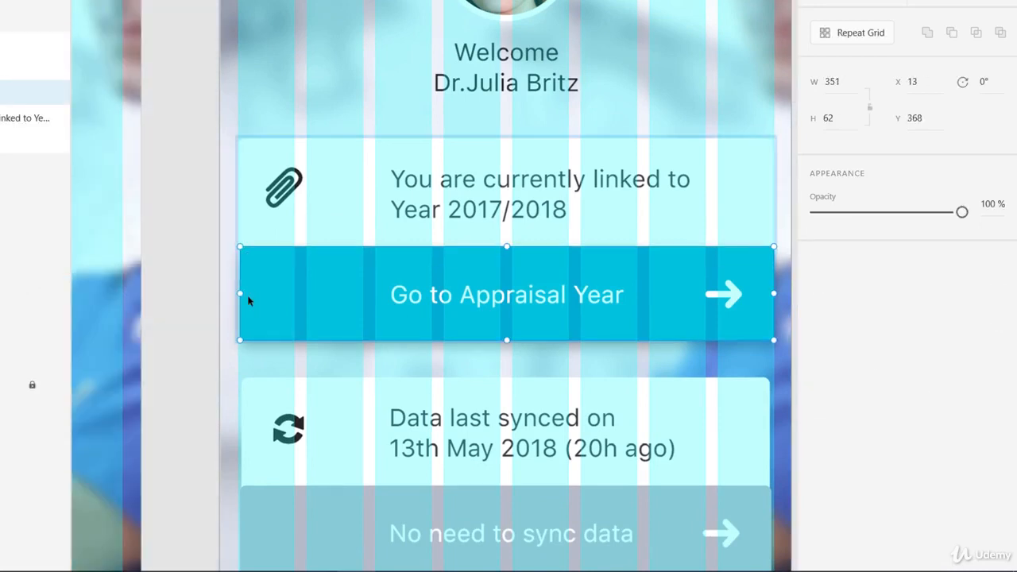
{"action": "left_click_drag", "start_coordinate": [241, 294], "coordinate": [239, 294]}
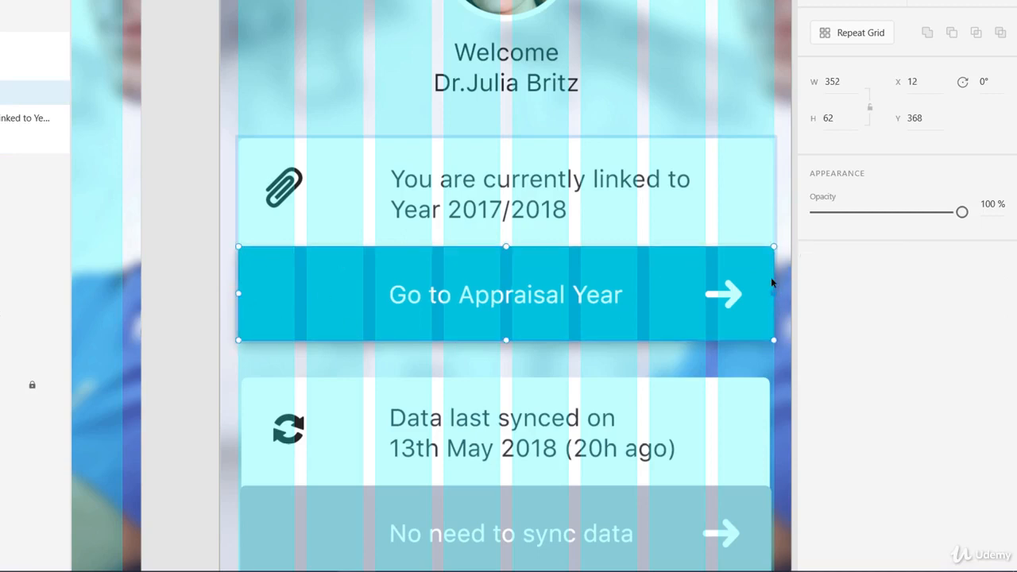
{"action": "left_click", "coordinate": [707, 215]}
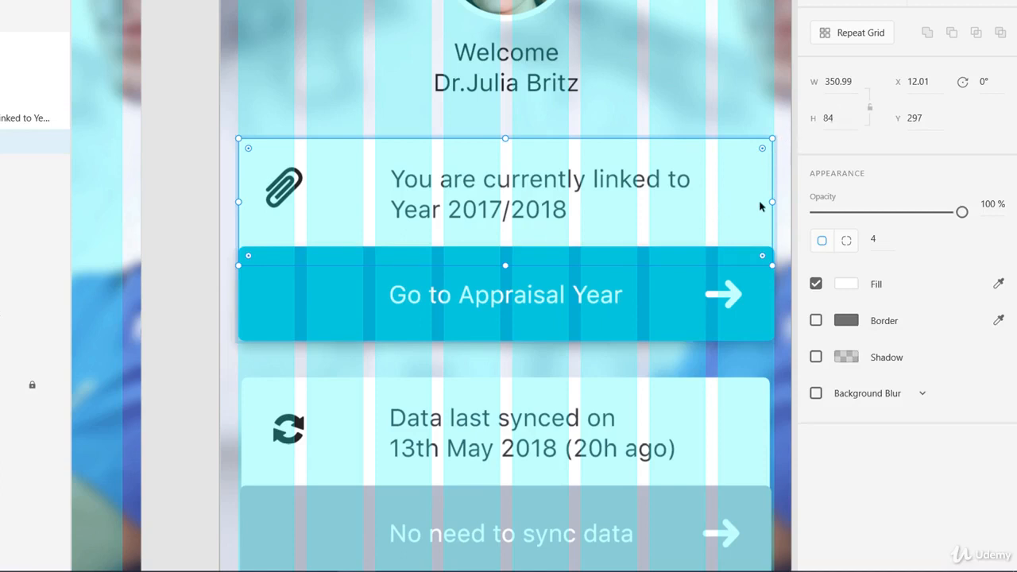
{"action": "key", "text": "Escape"}
{"action": "left_click_drag", "start_coordinate": [776, 238], "coordinate": [778, 238]}
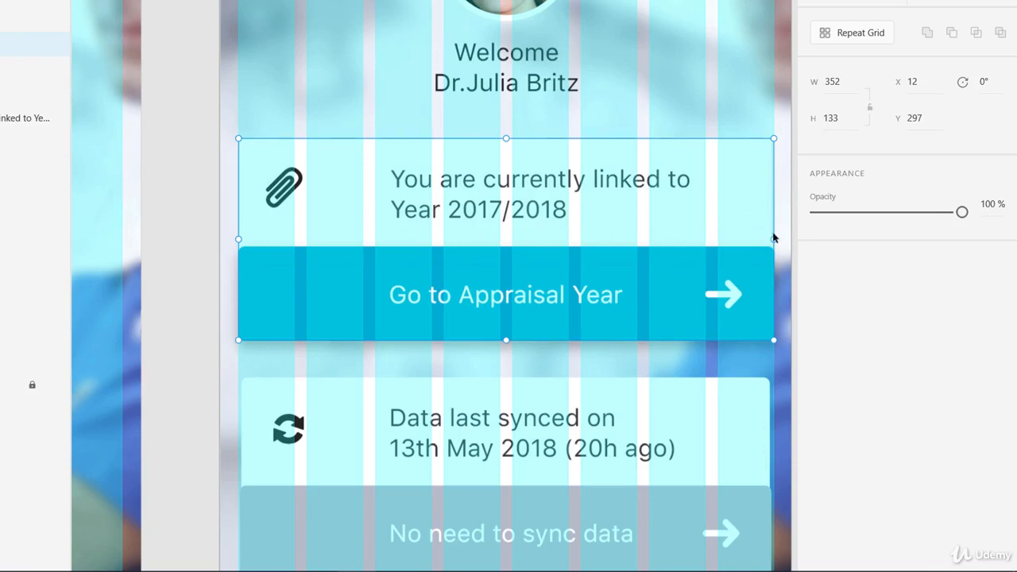
Set the width of the Data last synced card group to 352 to match the card above.
{"action": "left_click", "coordinate": [760, 395]}
{"action": "left_click", "coordinate": [845, 86]}
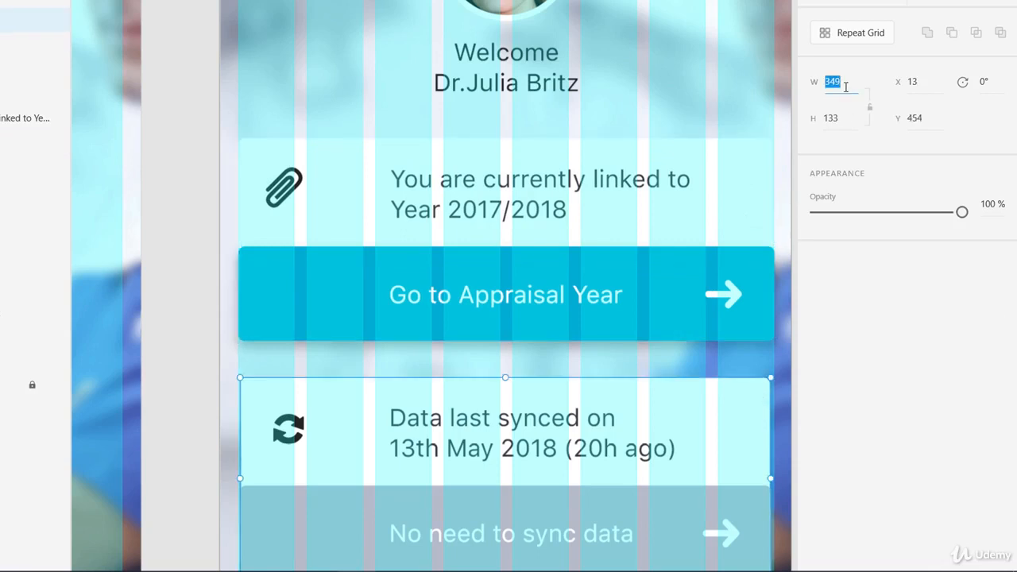
{"action": "type", "text": "352"}
{"action": "key", "text": "Return"}
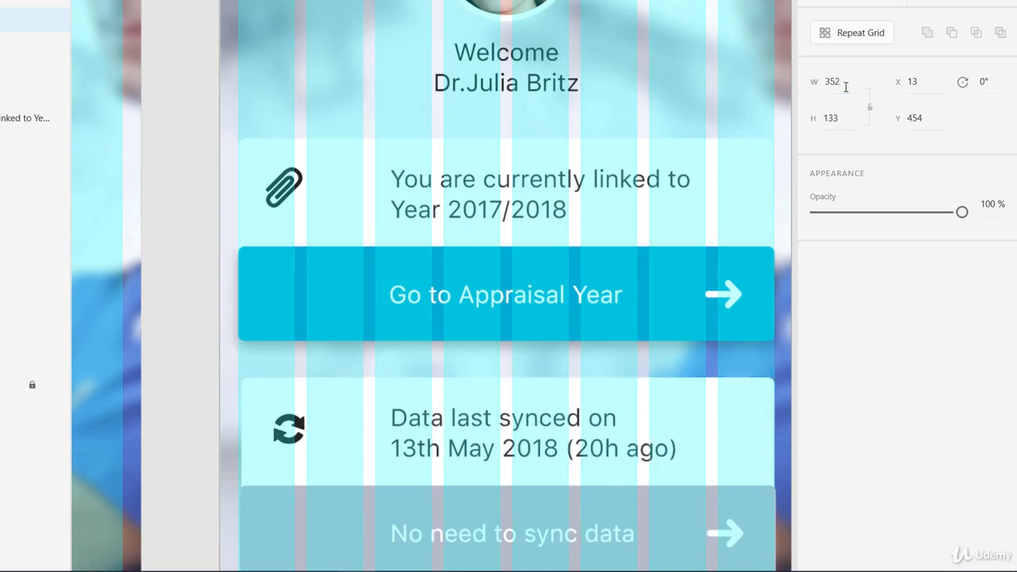
{"action": "scroll", "coordinate": [636, 437], "scroll_direction": "down", "scroll_amount": 3}
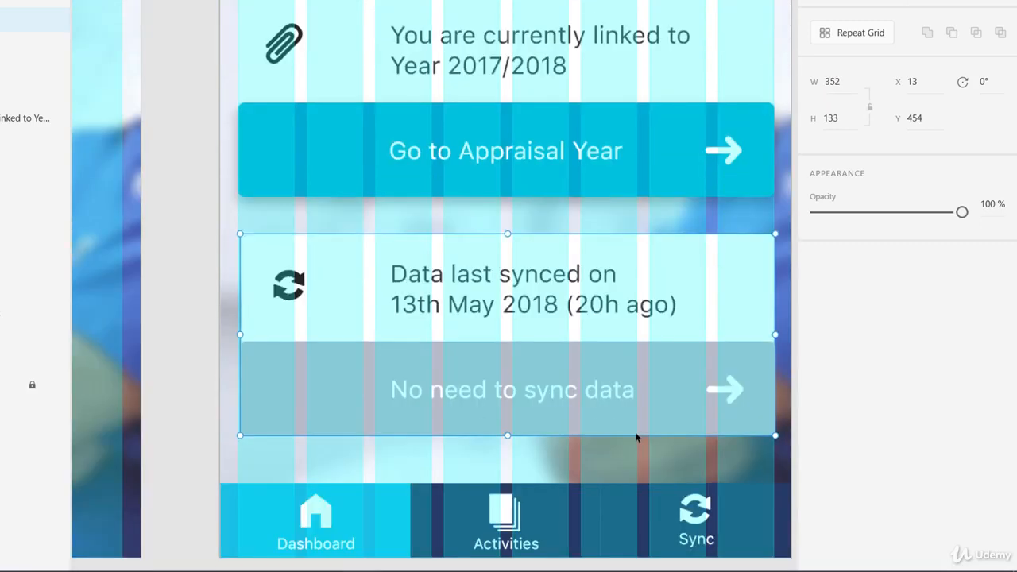
{"action": "scroll", "coordinate": [636, 437], "scroll_direction": "down", "scroll_amount": 1}
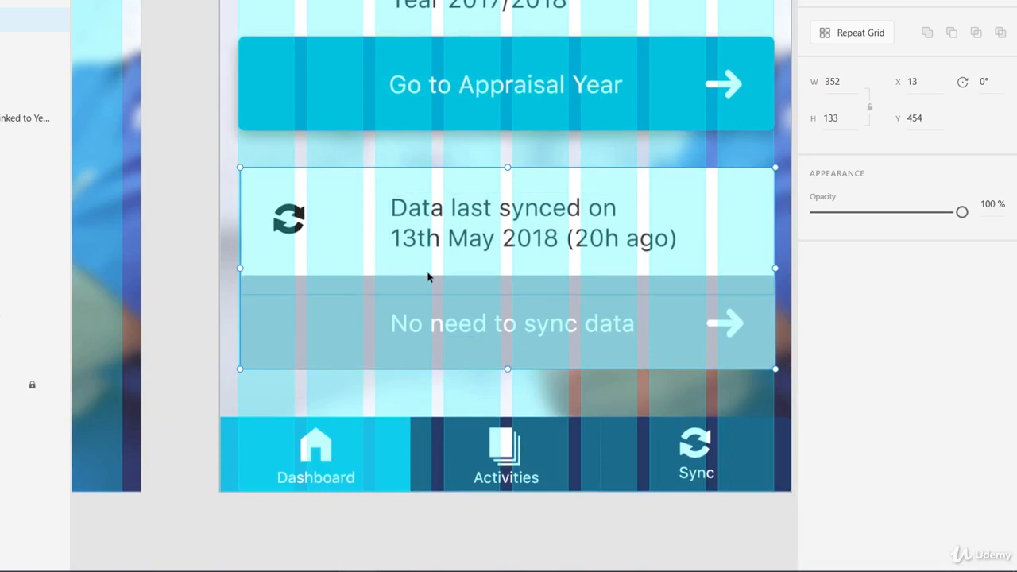
{"action": "left_click", "coordinate": [845, 80]}
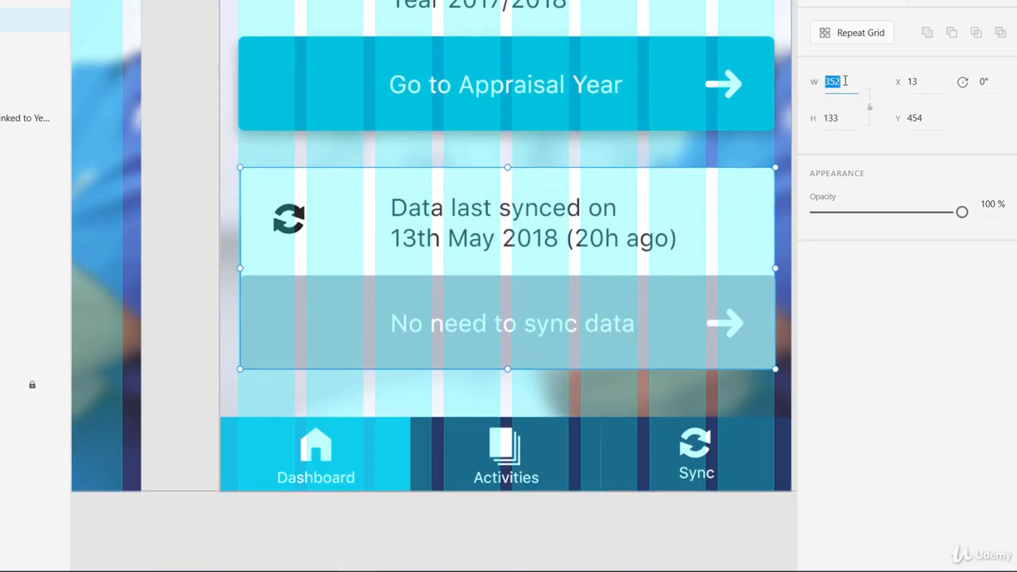
{"action": "left_click", "coordinate": [827, 319]}
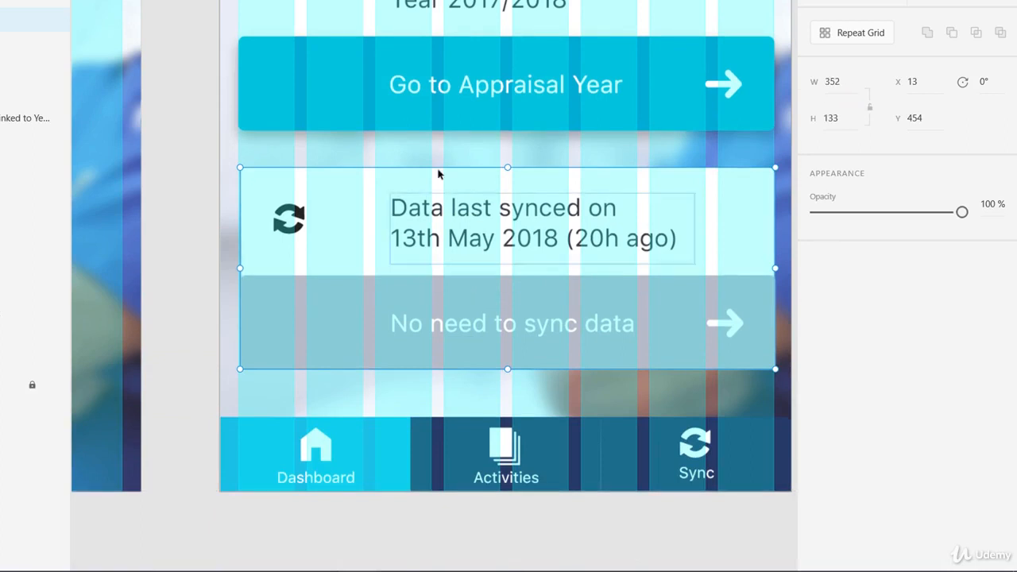
Review the grid alignment of the Dashboard's header and cards, and of the Login activated artboard's fields and button.
{"action": "left_click_drag", "start_coordinate": [437, 181], "coordinate": [450, 481]}
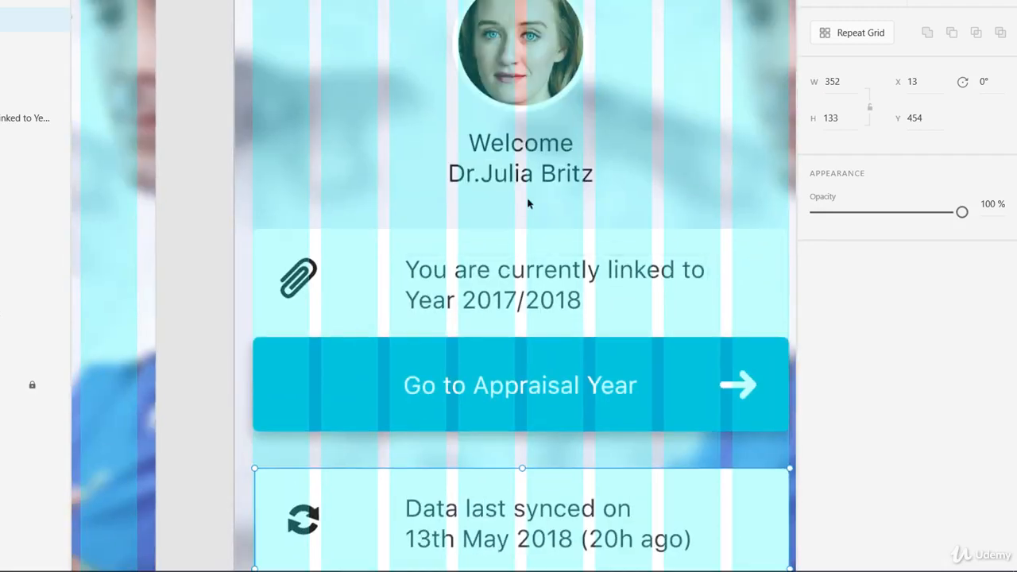
{"action": "left_click_drag", "start_coordinate": [520, 177], "coordinate": [382, 416]}
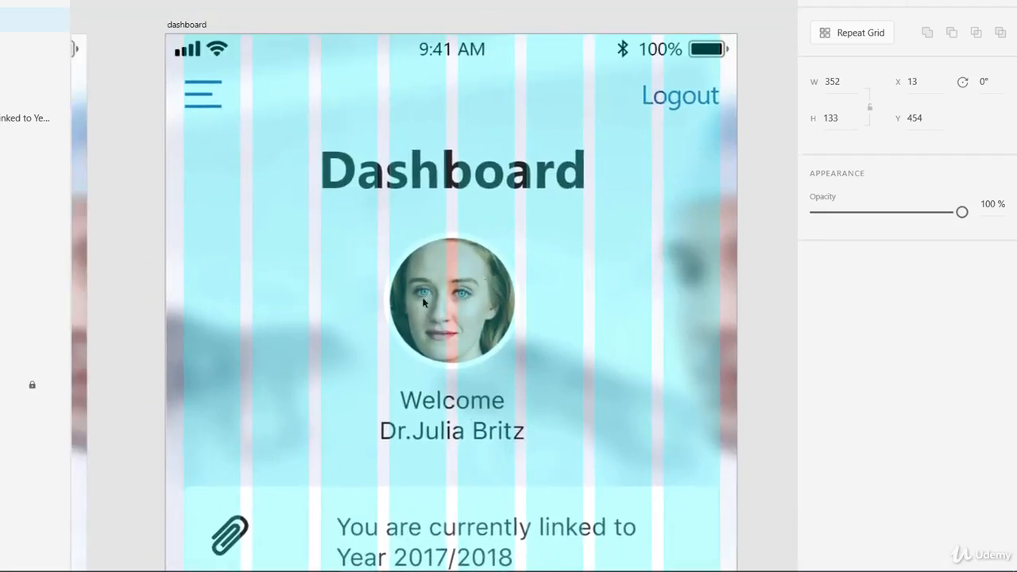
{"action": "left_click_drag", "start_coordinate": [404, 382], "coordinate": [395, 22]}
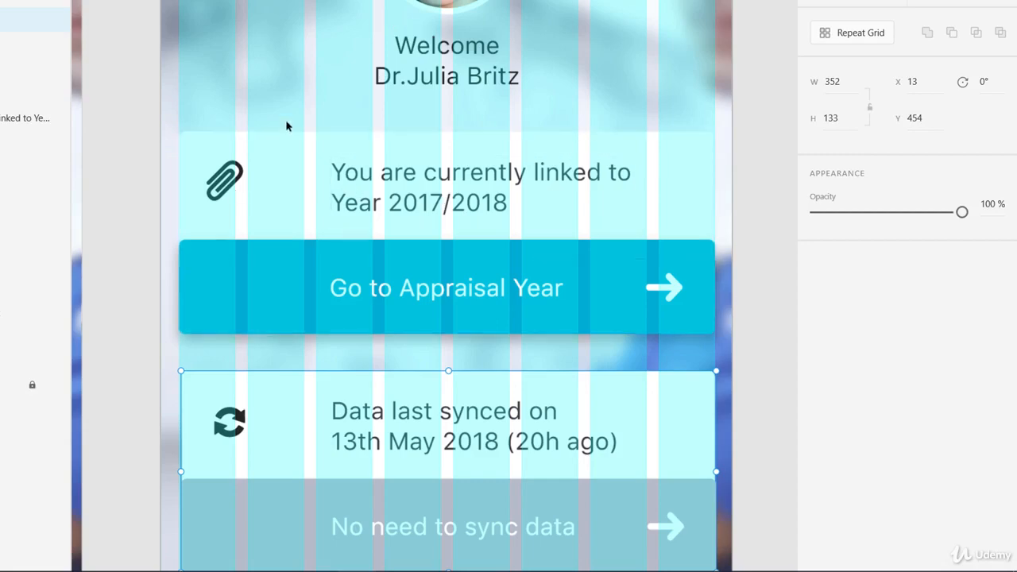
{"action": "left_click_drag", "start_coordinate": [297, 178], "coordinate": [307, 449]}
{"action": "left_click_drag", "start_coordinate": [307, 360], "coordinate": [624, 468]}
{"action": "left_click_drag", "start_coordinate": [443, 250], "coordinate": [533, 484]}
{"action": "left_click_drag", "start_coordinate": [338, 463], "coordinate": [655, 113]}
{"action": "left_click_drag", "start_coordinate": [450, 377], "coordinate": [610, 29]}
{"action": "left_click_drag", "start_coordinate": [461, 272], "coordinate": [619, 223]}
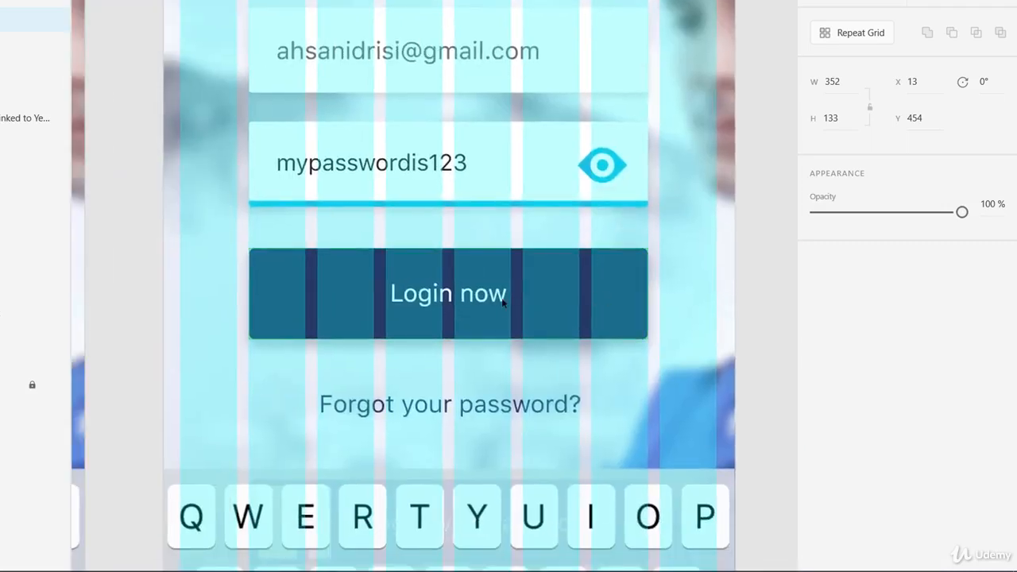